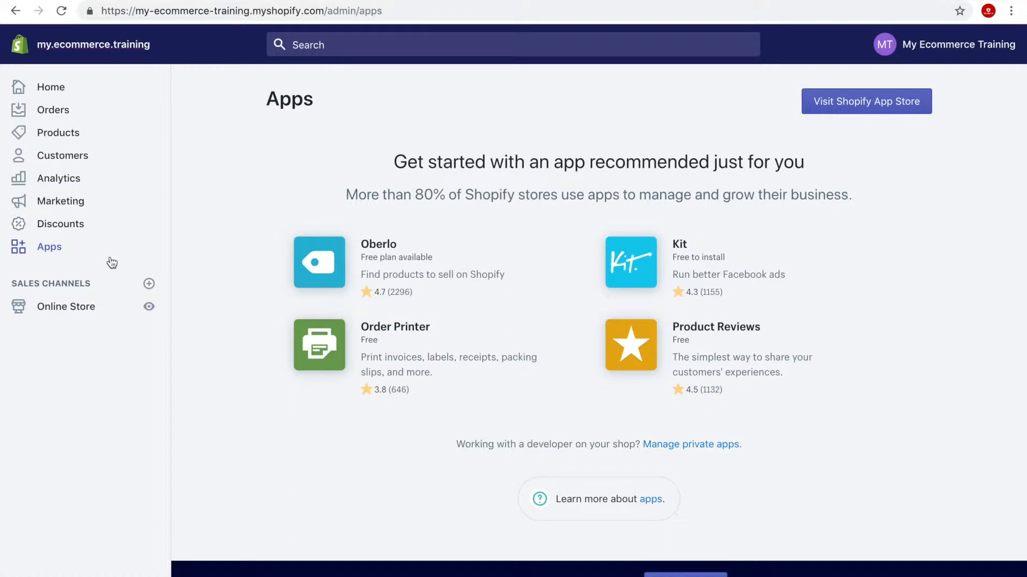
Step: Open the Oberlo listing from the store's recommended apps and begin adding it to the store
click(60, 92)
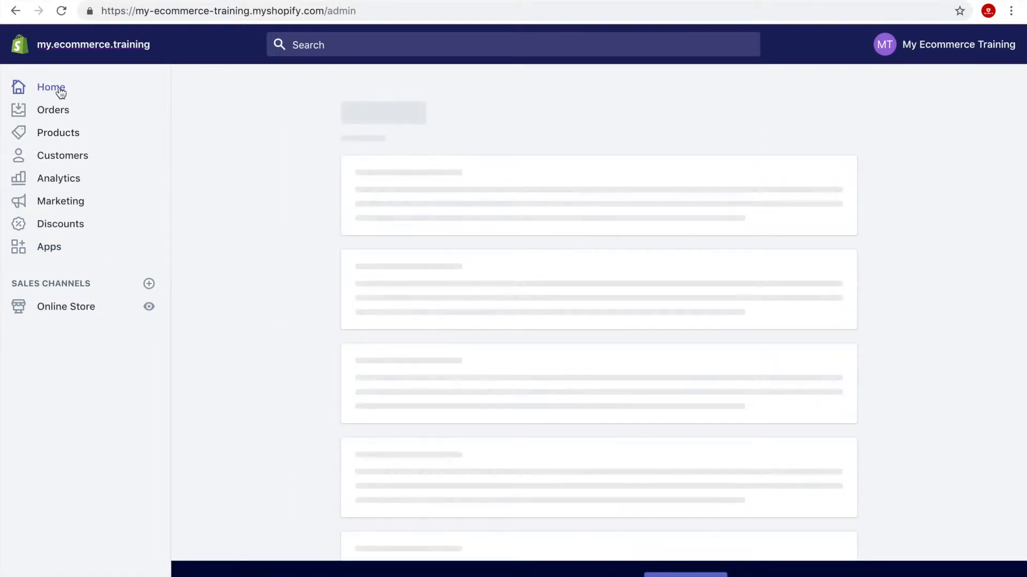
click(58, 257)
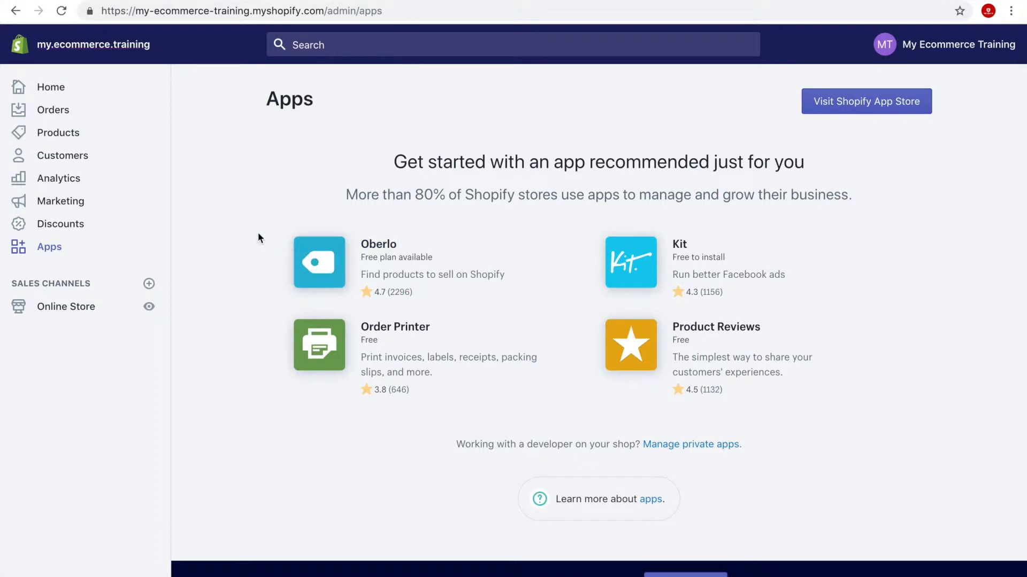
click(320, 259)
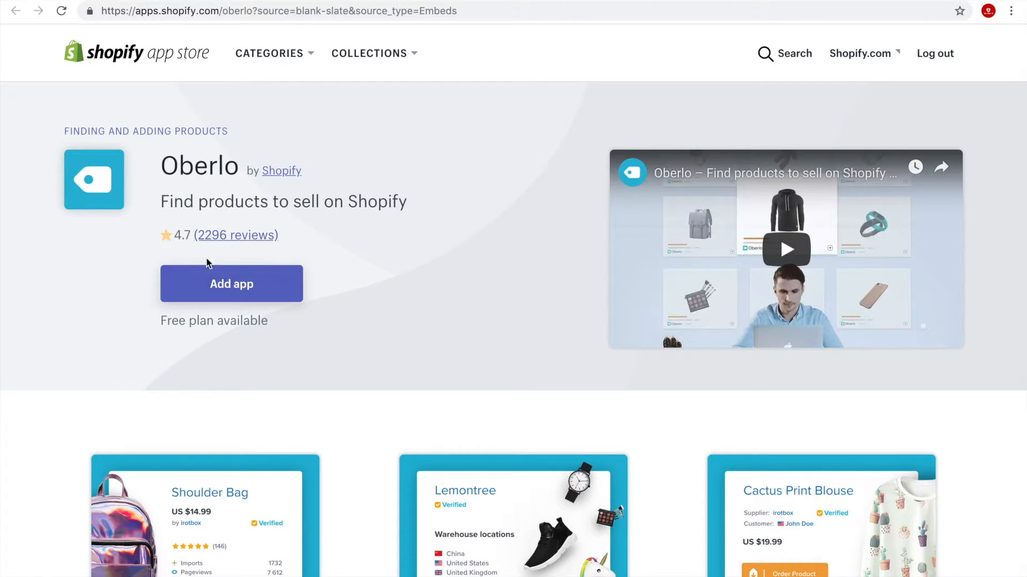
click(227, 289)
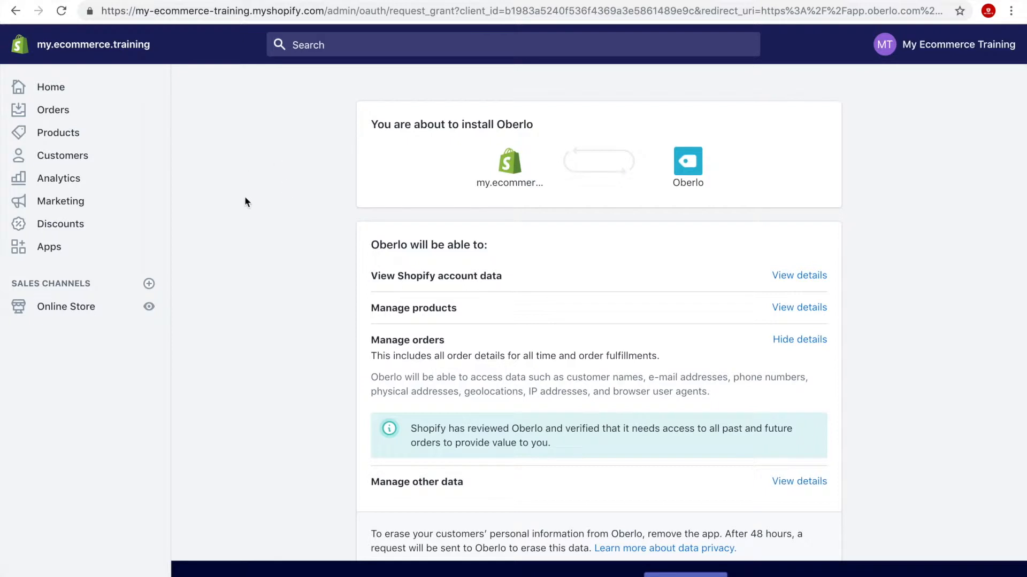
Step: Review the data permissions requested by Oberlo and install the app on the store
scroll(295, 271, down, 1)
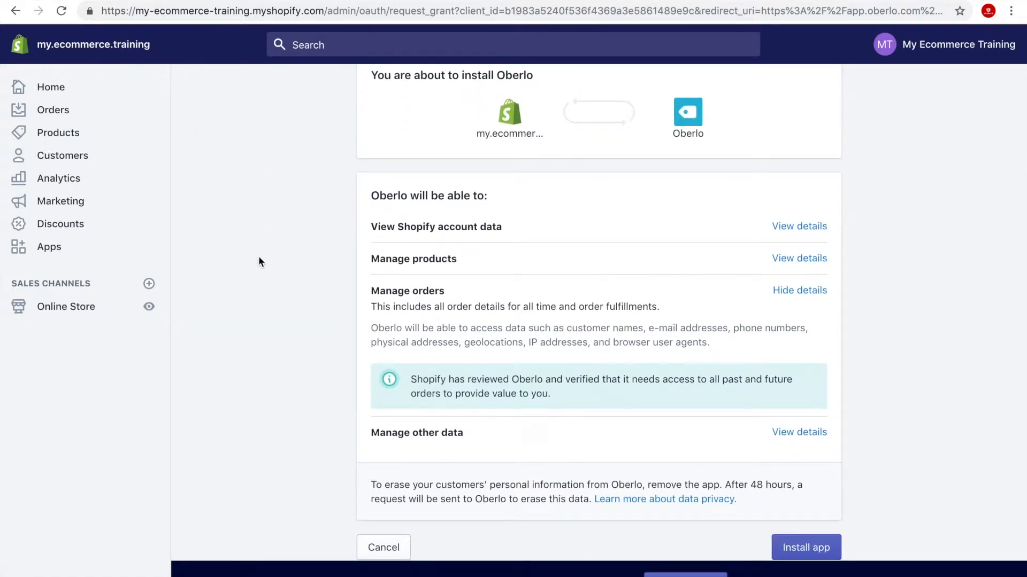
scroll(259, 258, down, 2)
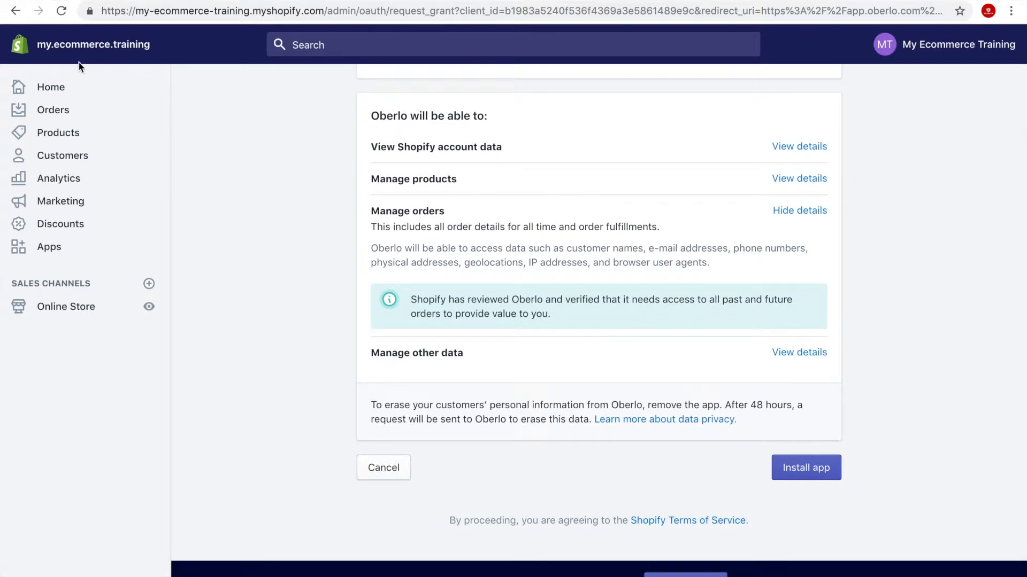
scroll(248, 303, up, 3)
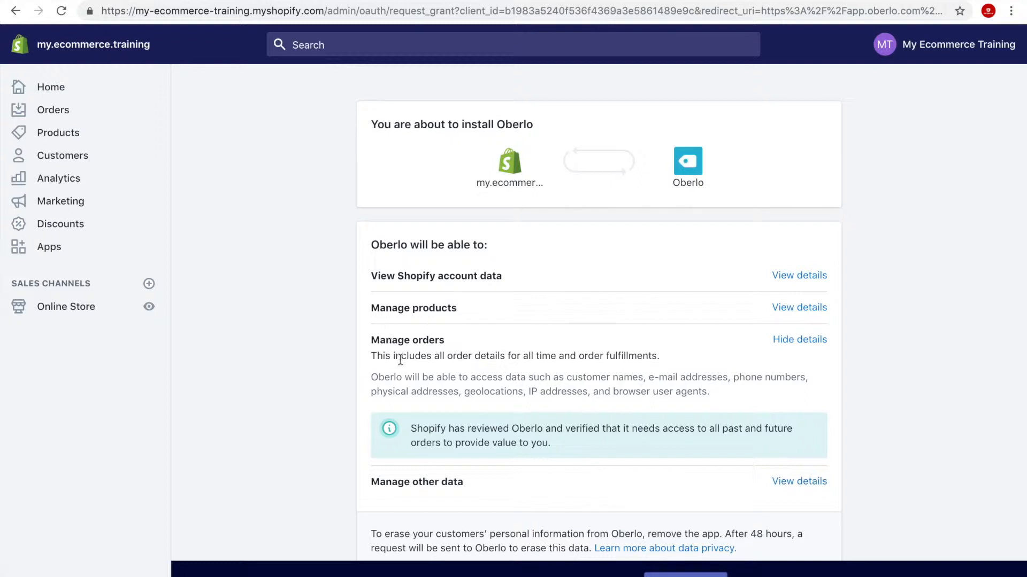
scroll(276, 369, down, 3)
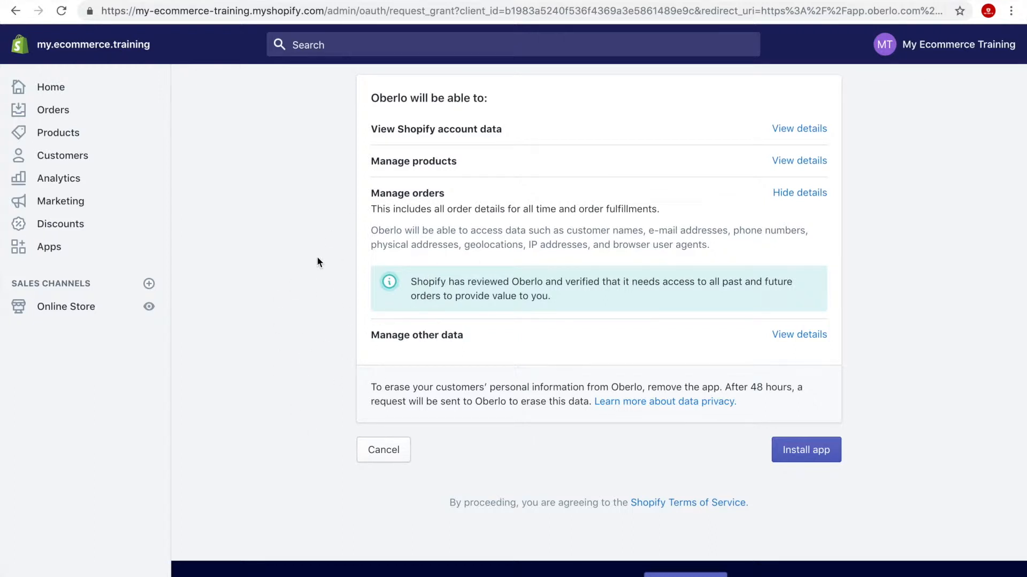
scroll(316, 259, up, 3)
scroll(314, 260, down, 3)
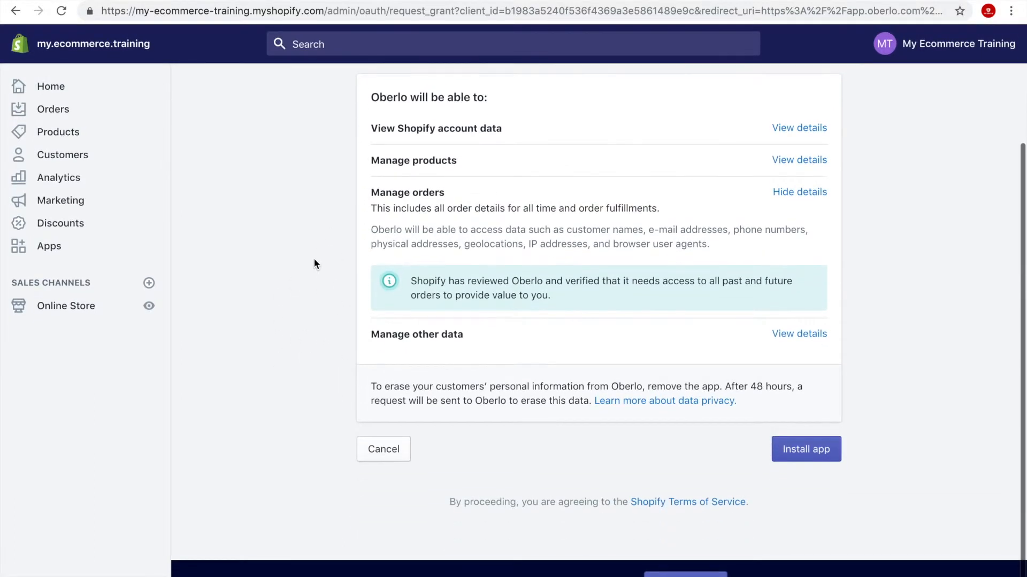
click(809, 454)
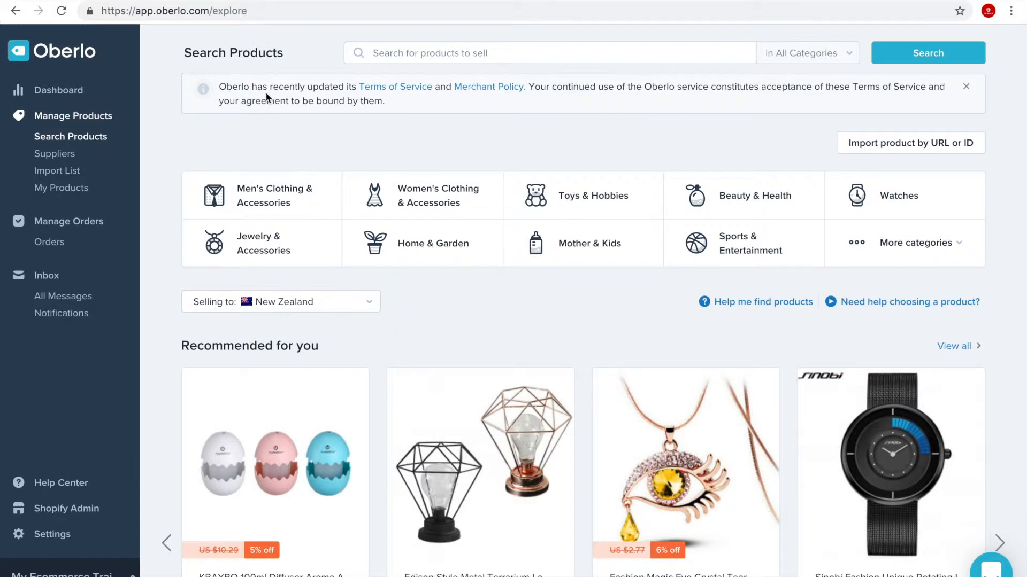
Step: View the Oberlo dashboard and its getting-started checklist
click(185, 15)
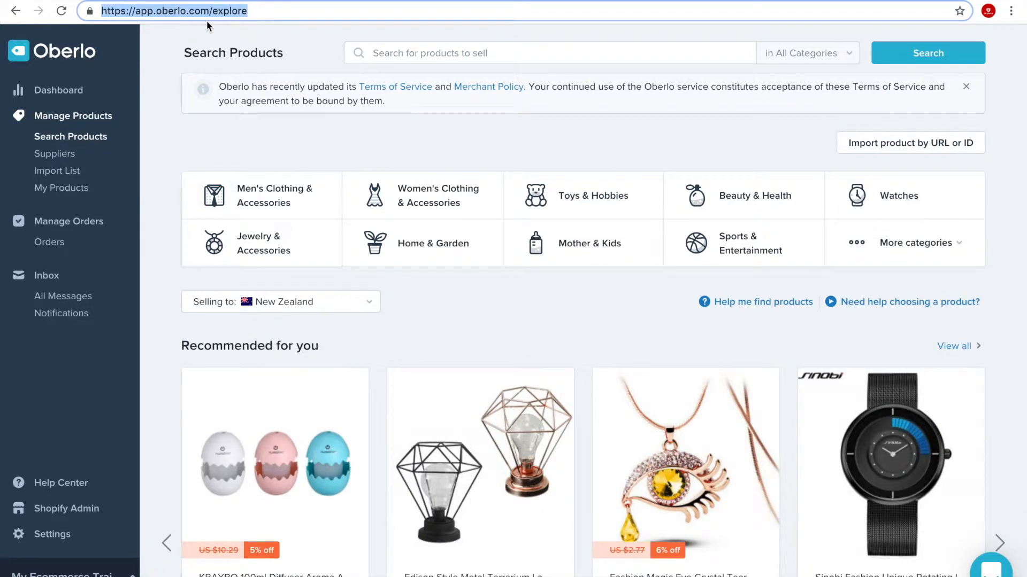
click(268, 48)
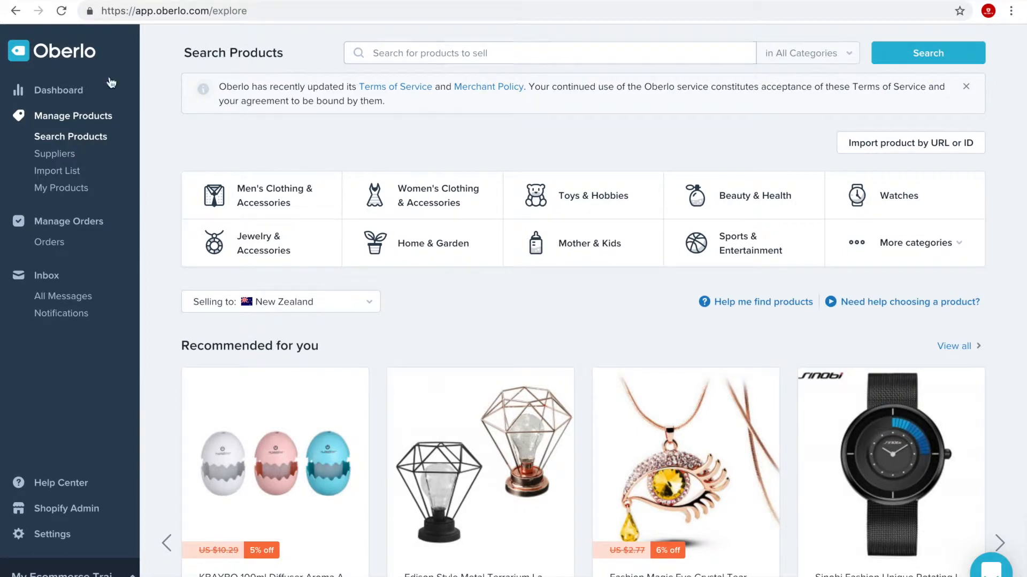
click(66, 93)
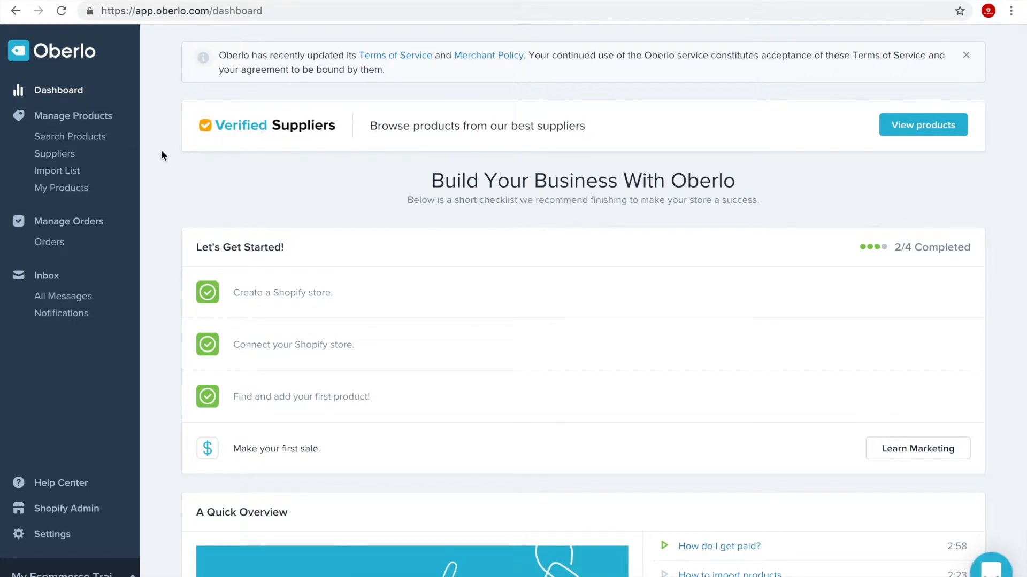
Step: Browse Oberlo's featured product collections, from the recommended items down to the verified supplier products
click(80, 118)
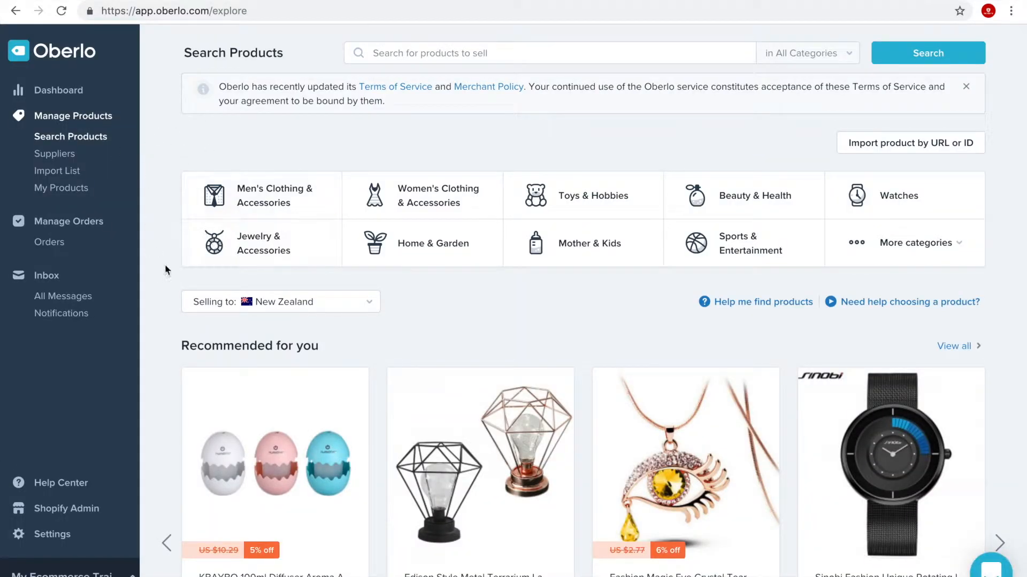
scroll(169, 350, down, 10)
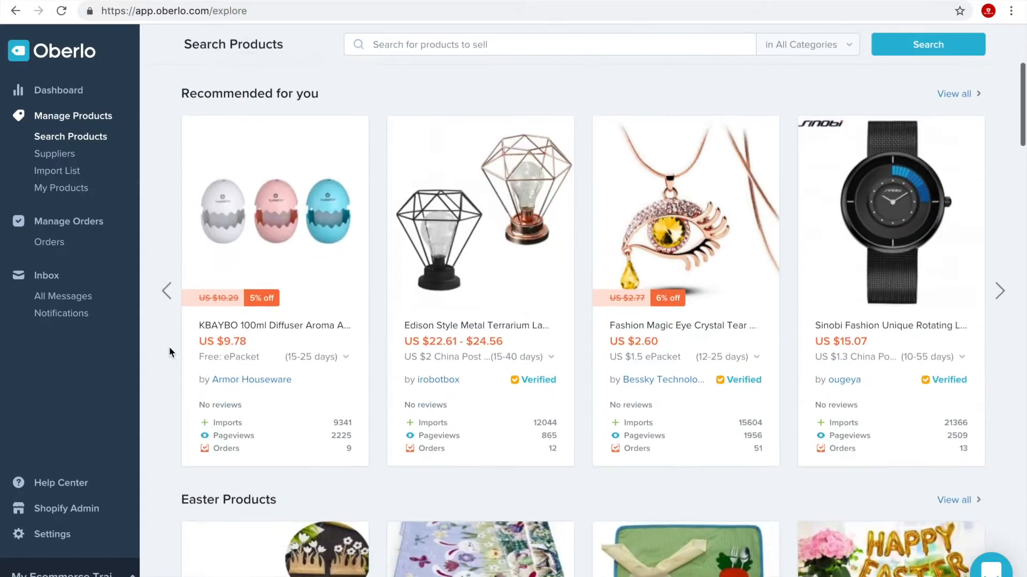
scroll(169, 352, down, 7)
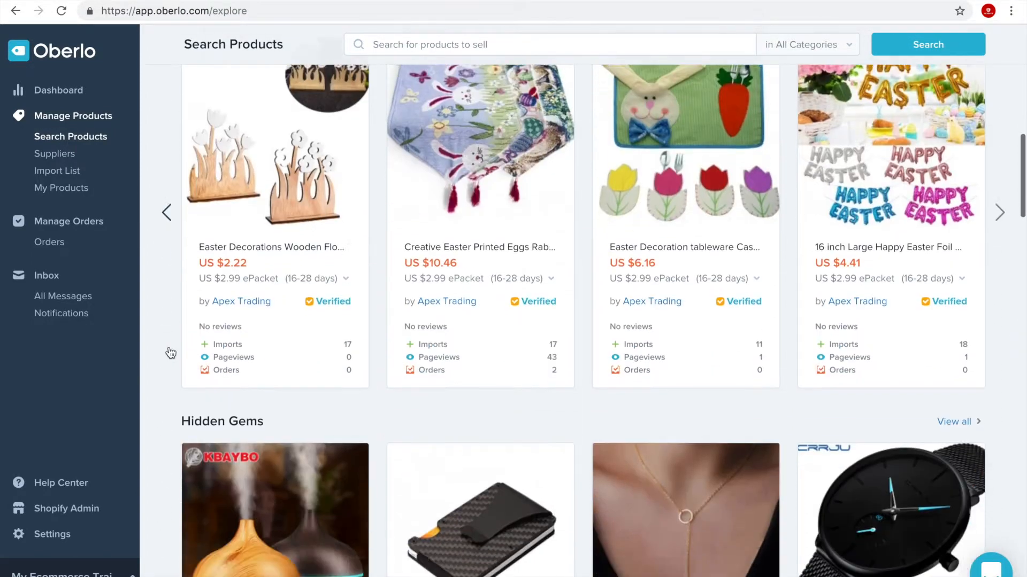
scroll(169, 351, down, 12)
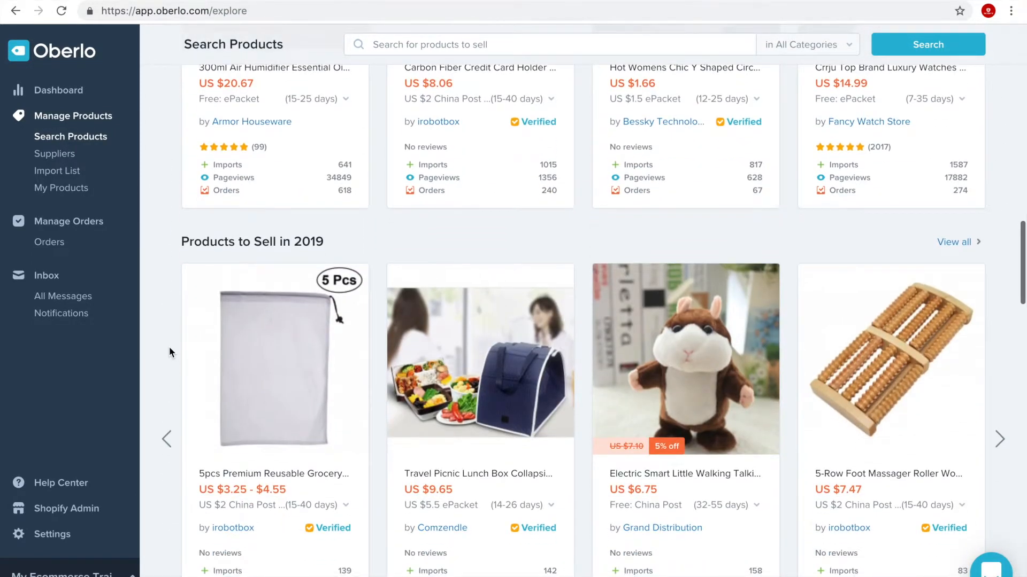
scroll(169, 348, down, 1)
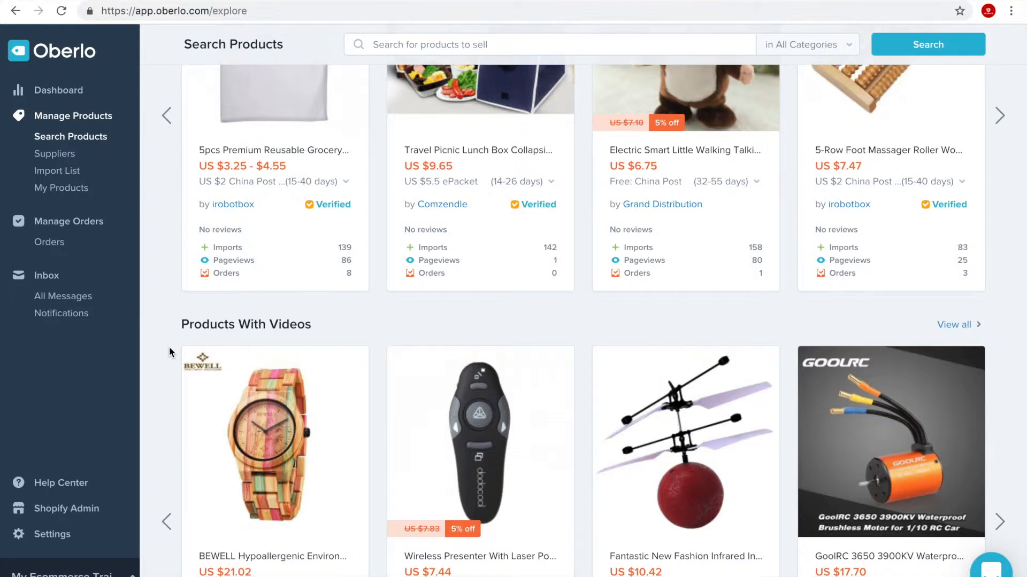
scroll(170, 352, down, 9)
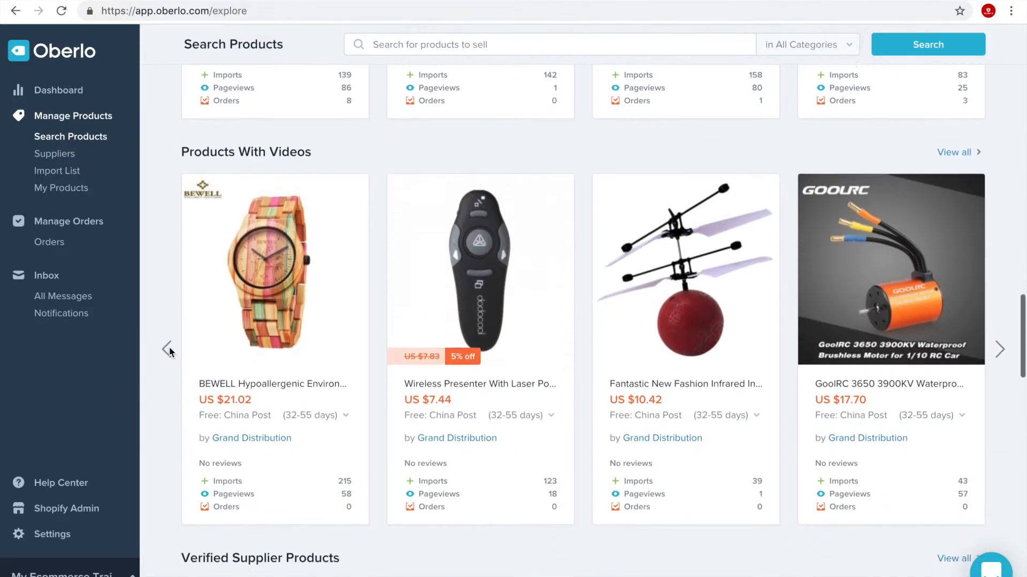
scroll(169, 349, down, 1)
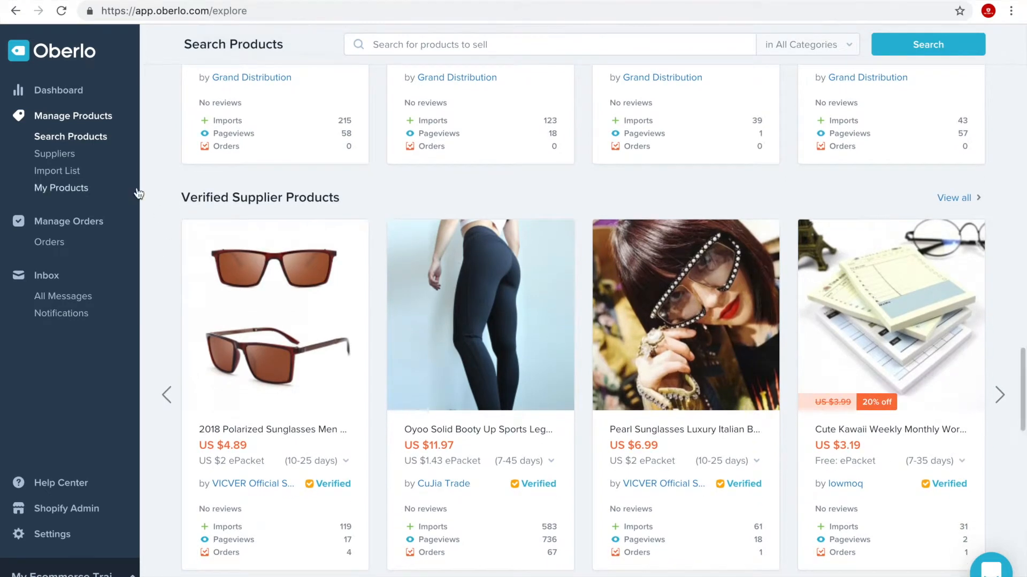
Step: Check the contents of the Import List and My Products pages
click(75, 172)
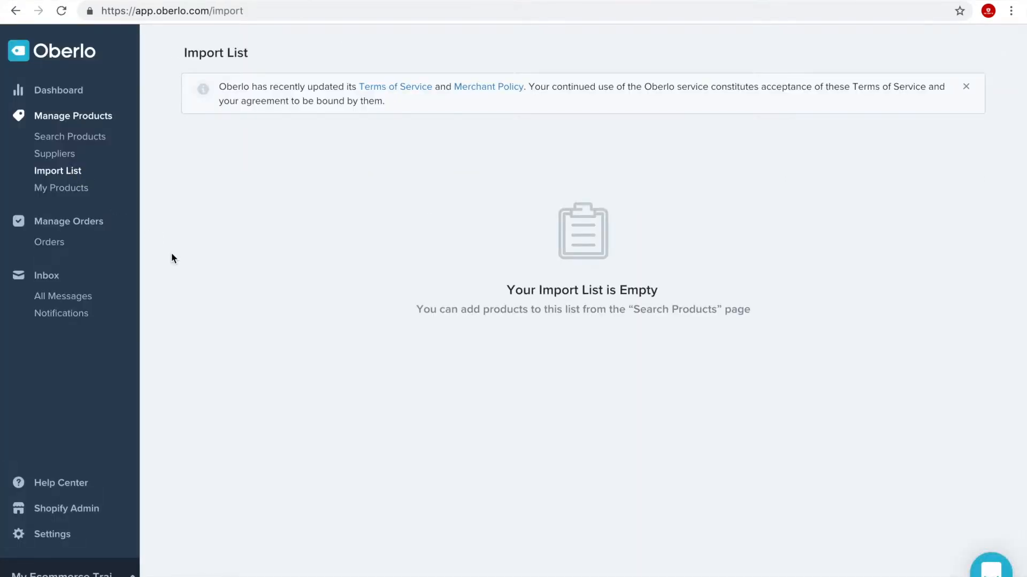
click(68, 197)
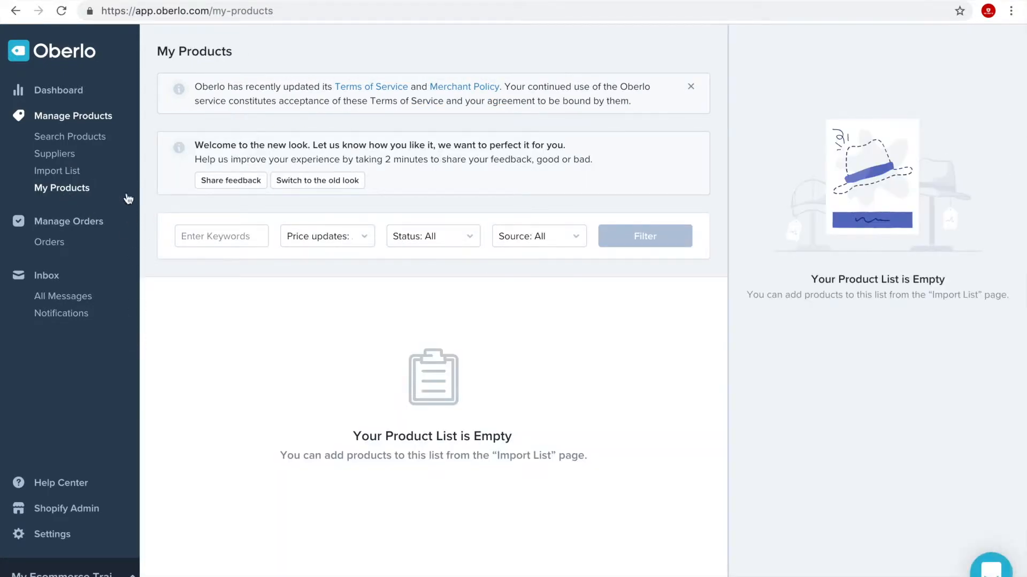
Step: Search the Oberlo product catalogue for "charger" in all categories
click(81, 122)
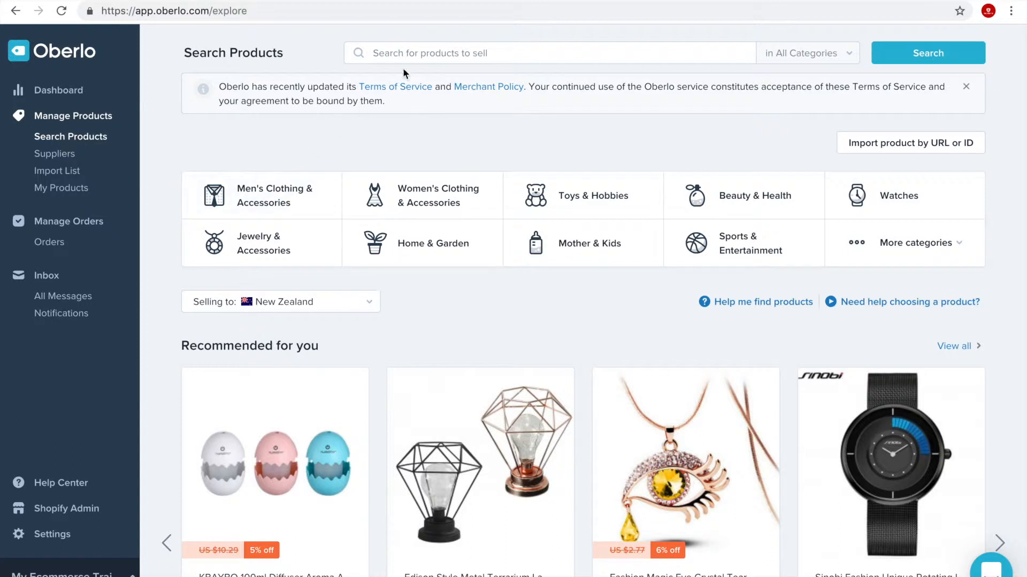
click(428, 55)
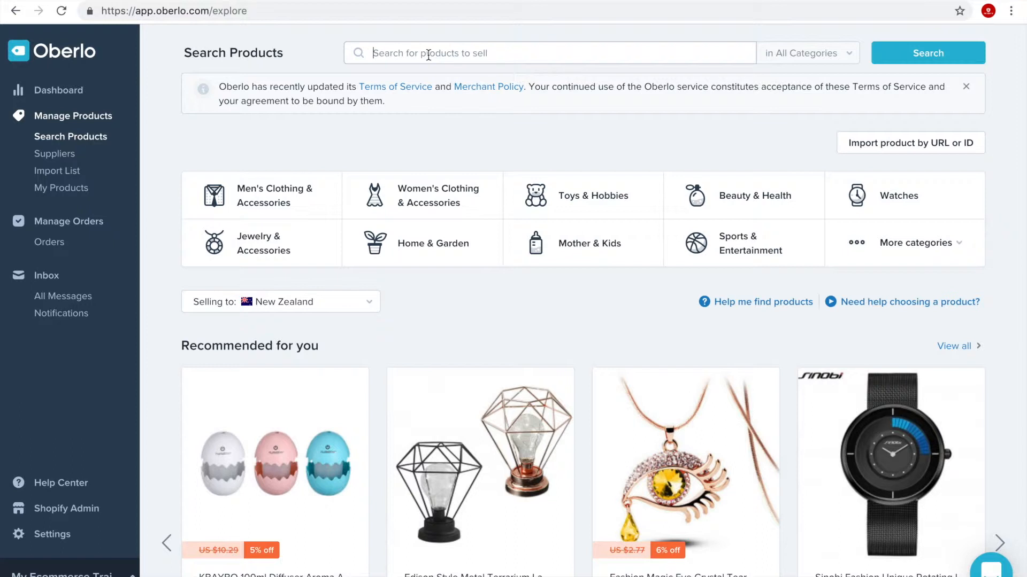
text(charger)
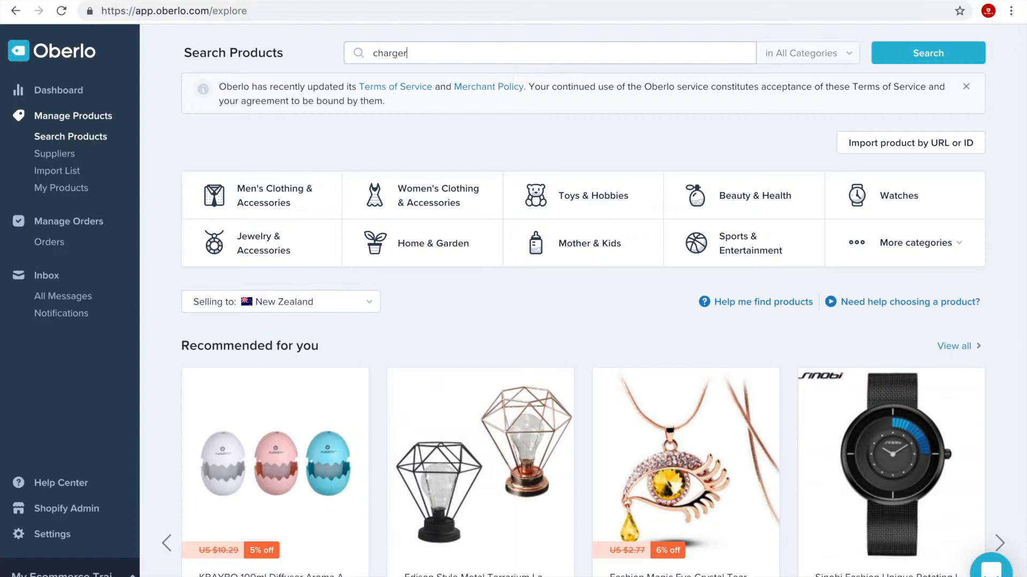
click(903, 57)
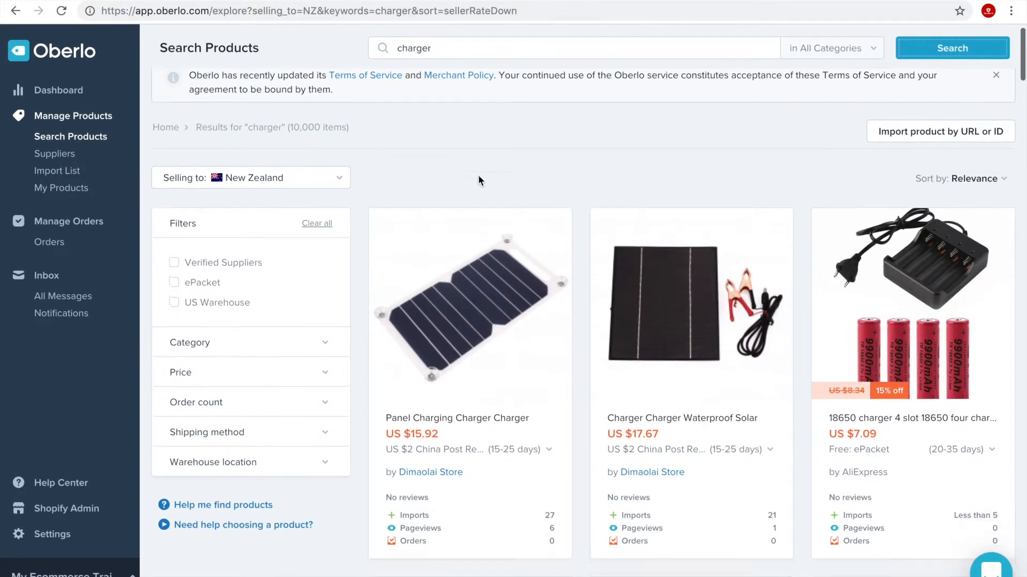
Step: Look through the charger results and filter them to Verified Suppliers with ePacket shipping
scroll(479, 180, down, 5)
scroll(479, 180, down, 6)
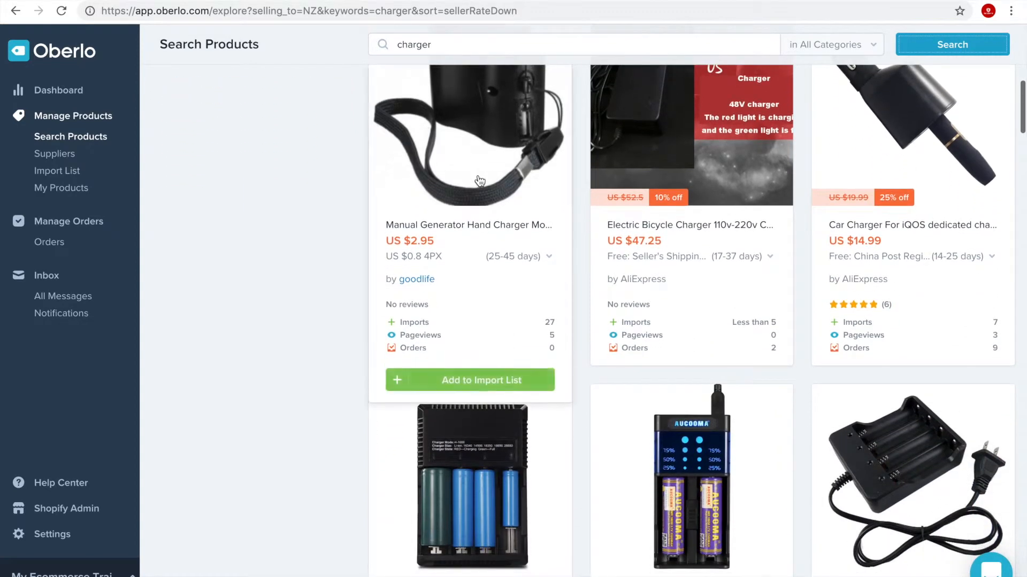
scroll(265, 290, down, 2)
scroll(266, 290, down, 10)
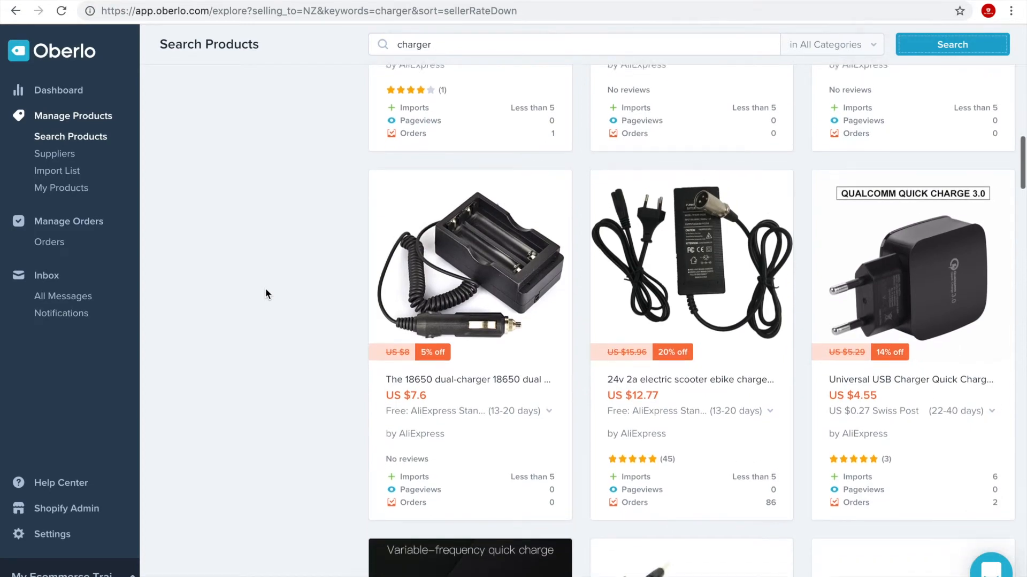
scroll(266, 290, up, 17)
scroll(265, 288, up, 3)
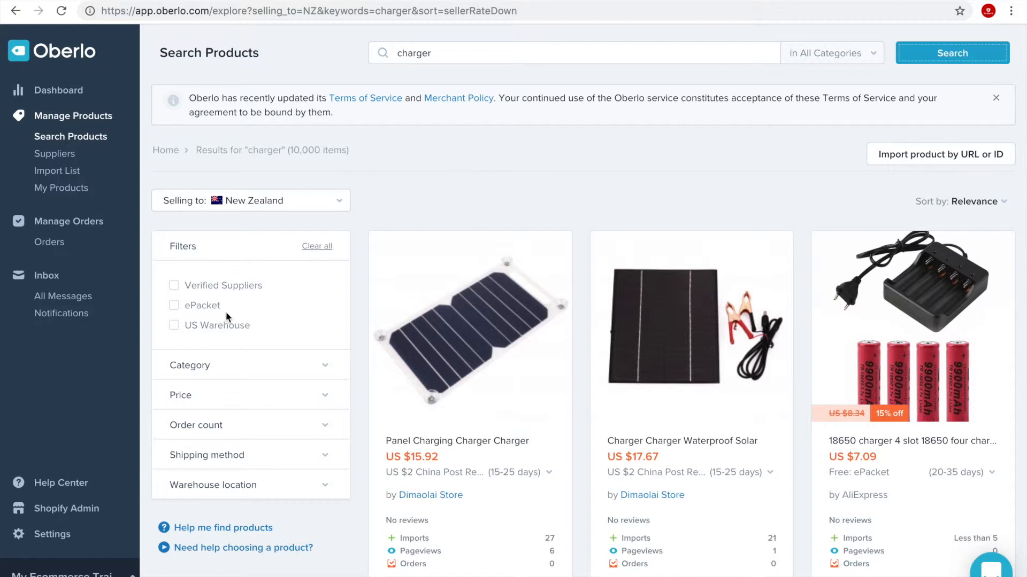
click(174, 286)
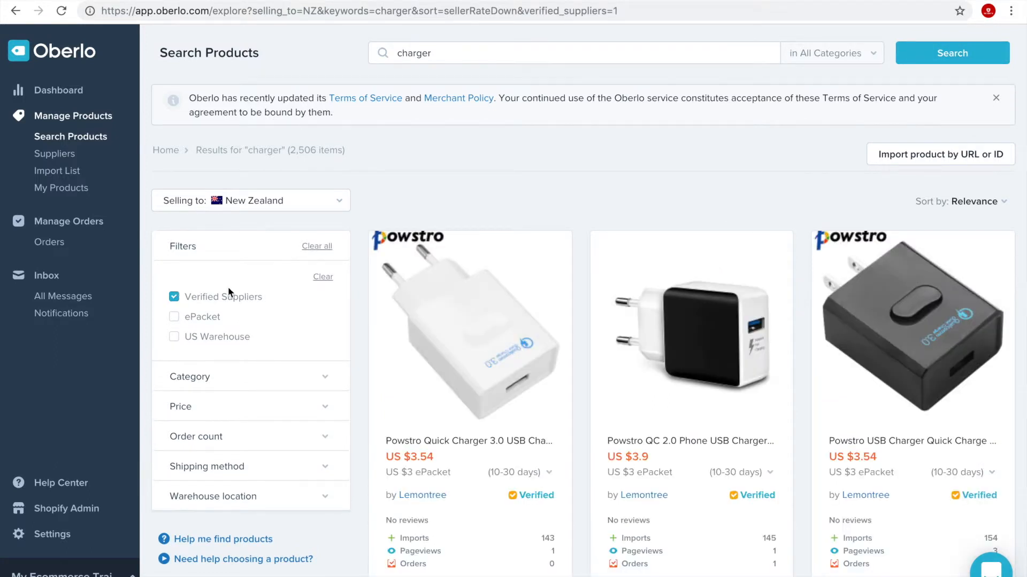
click(174, 321)
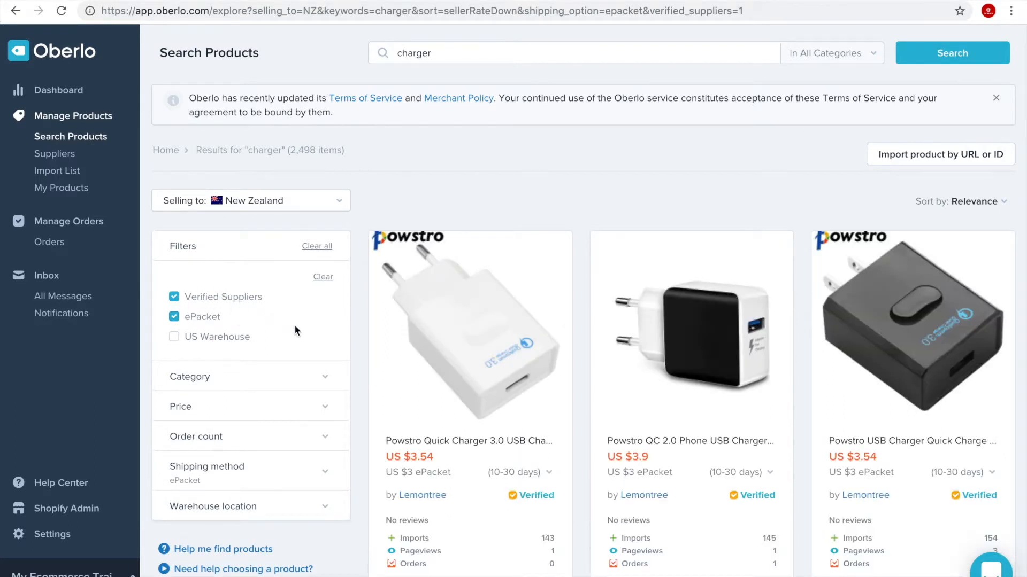
Step: Browse the filtered charger listings, comparing their prices, suppliers, shipping and order statistics
scroll(366, 341, down, 3)
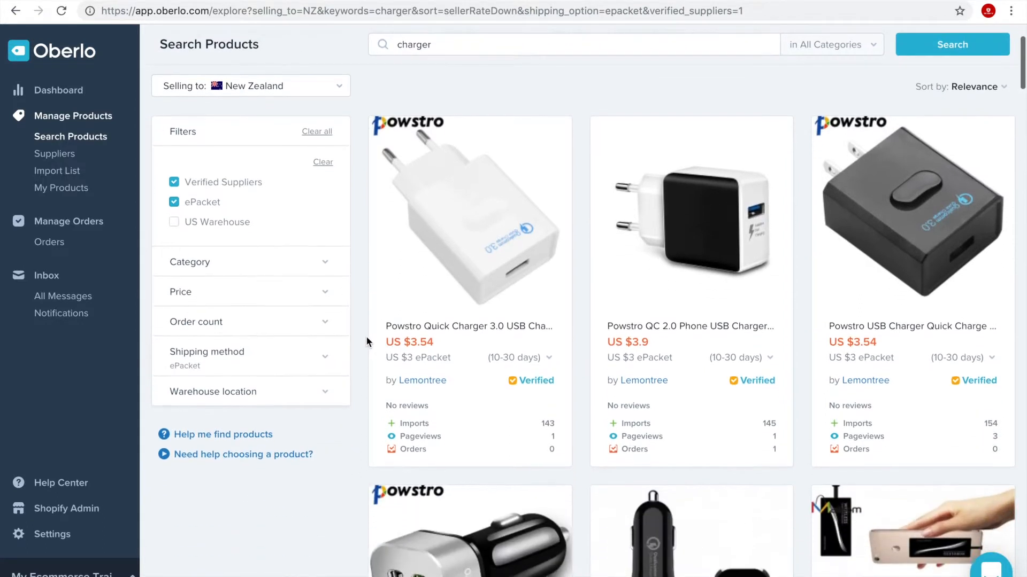
scroll(367, 341, down, 4)
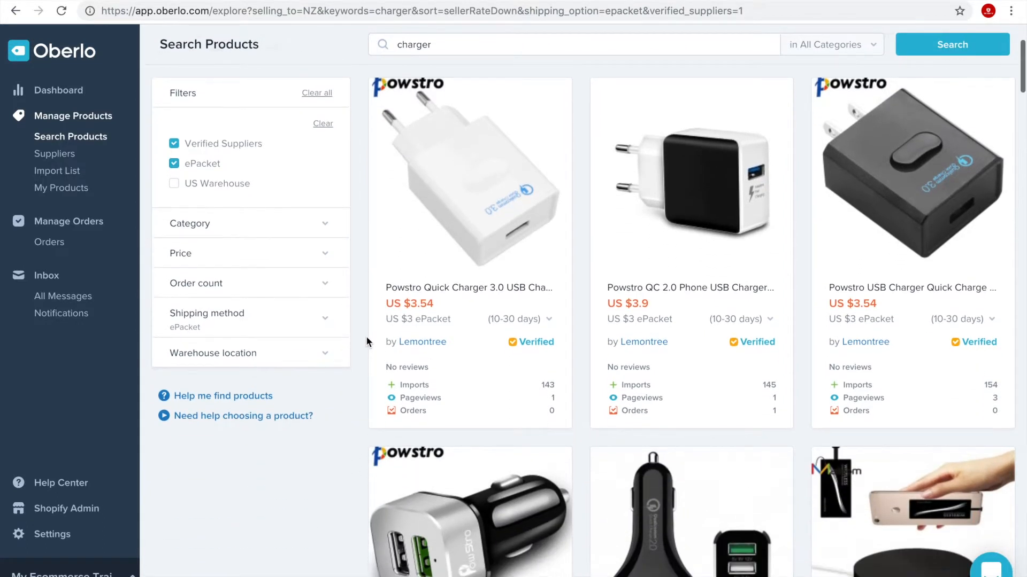
scroll(366, 341, down, 8)
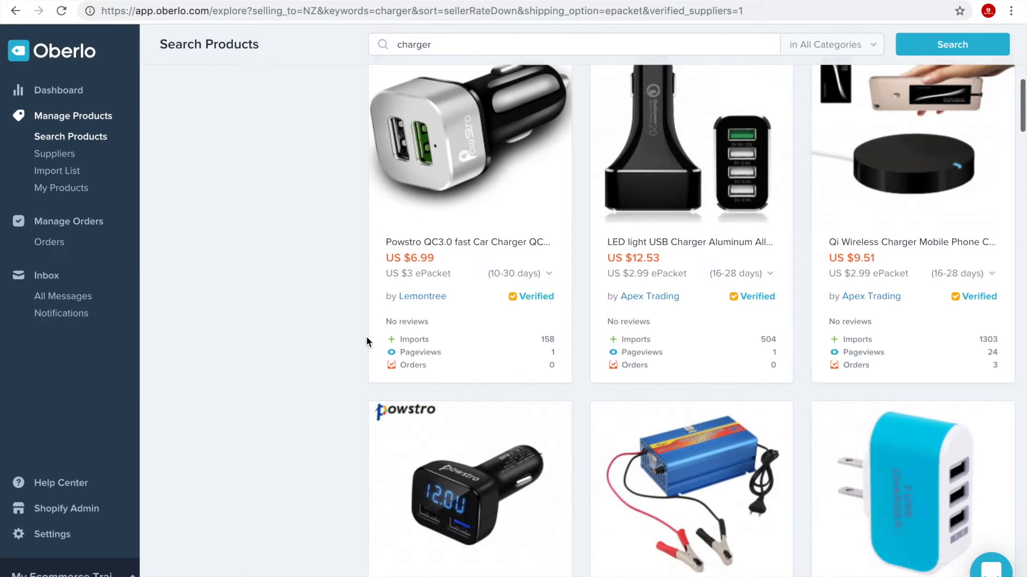
scroll(366, 340, up, 4)
scroll(366, 341, up, 9)
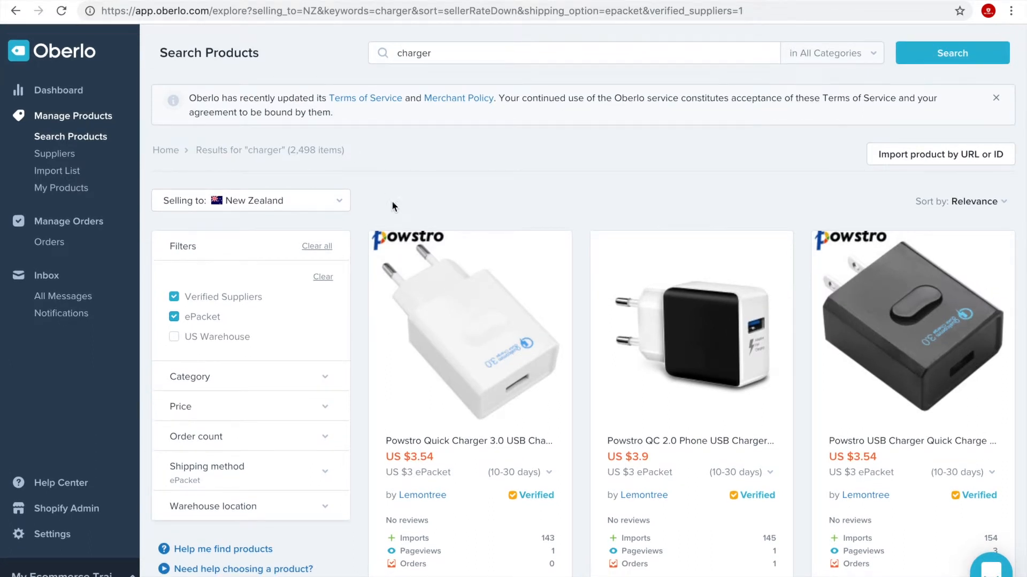
Step: Add the white Powstro Quick Charger 3.0 USB charger to the import list and import it into the Shopify store
click(97, 0)
scroll(364, 418, down, 1)
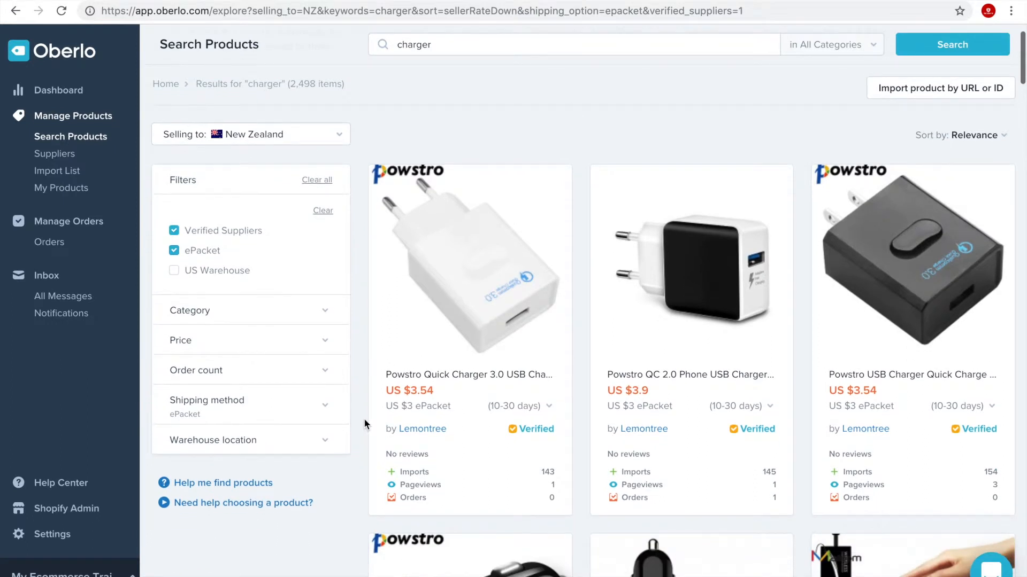
mouse_move(499, 454)
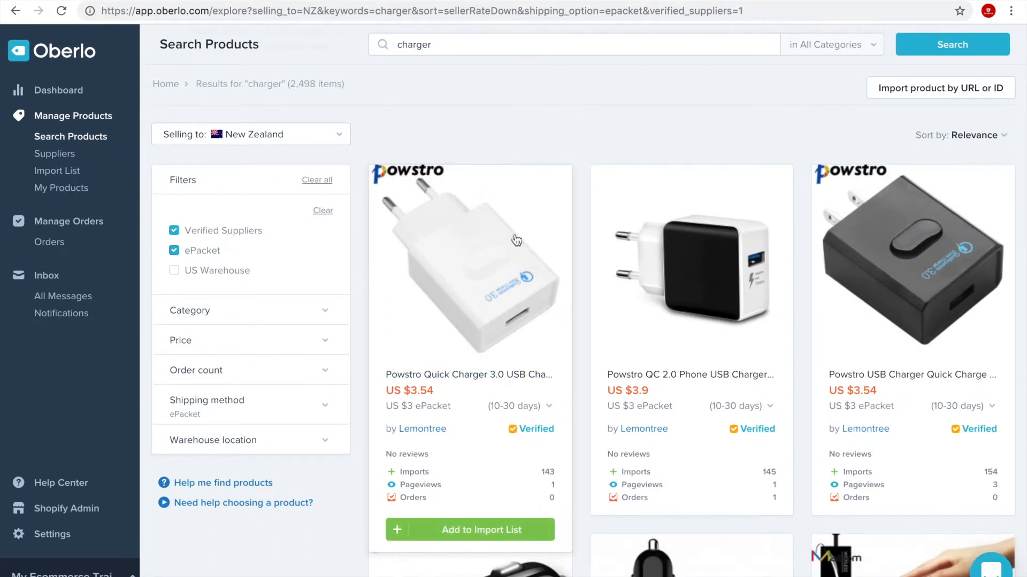
mouse_move(663, 270)
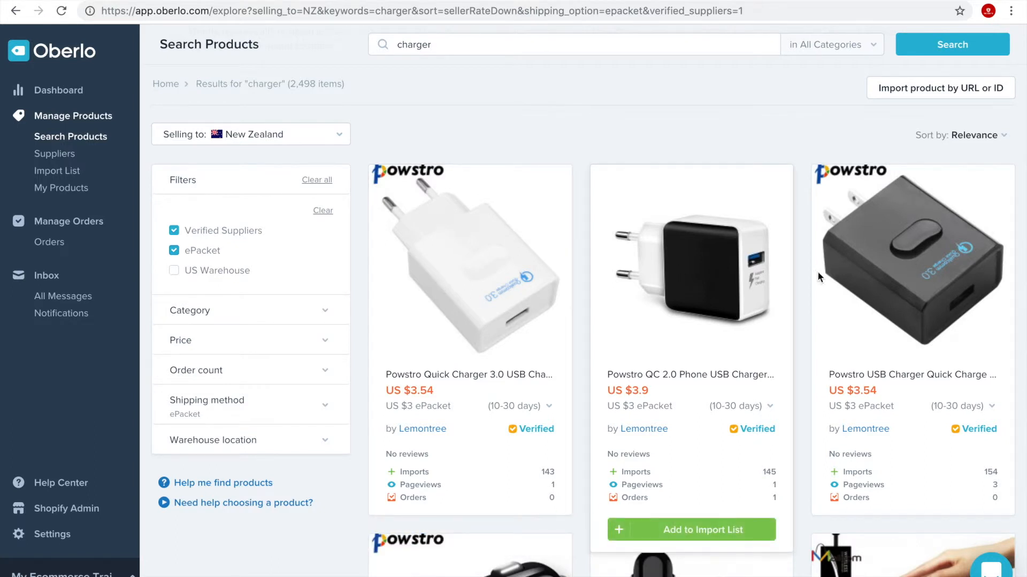
mouse_move(480, 326)
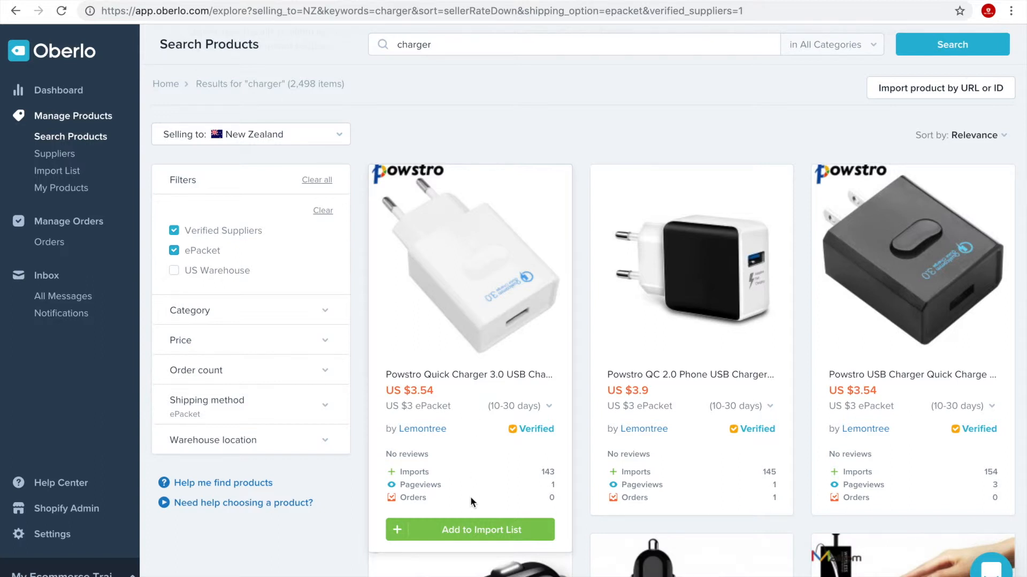
mouse_move(426, 488)
click(475, 532)
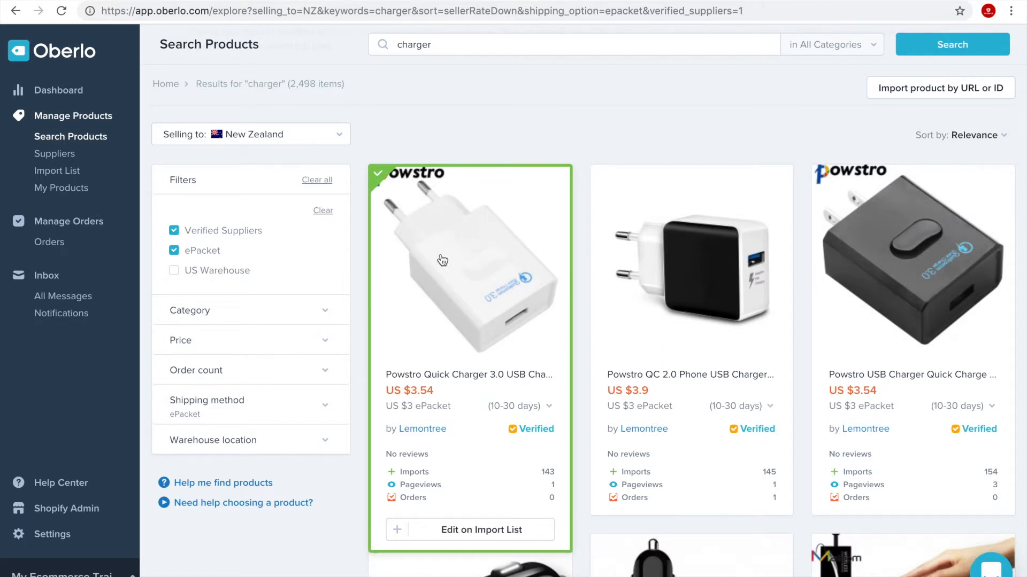
click(66, 177)
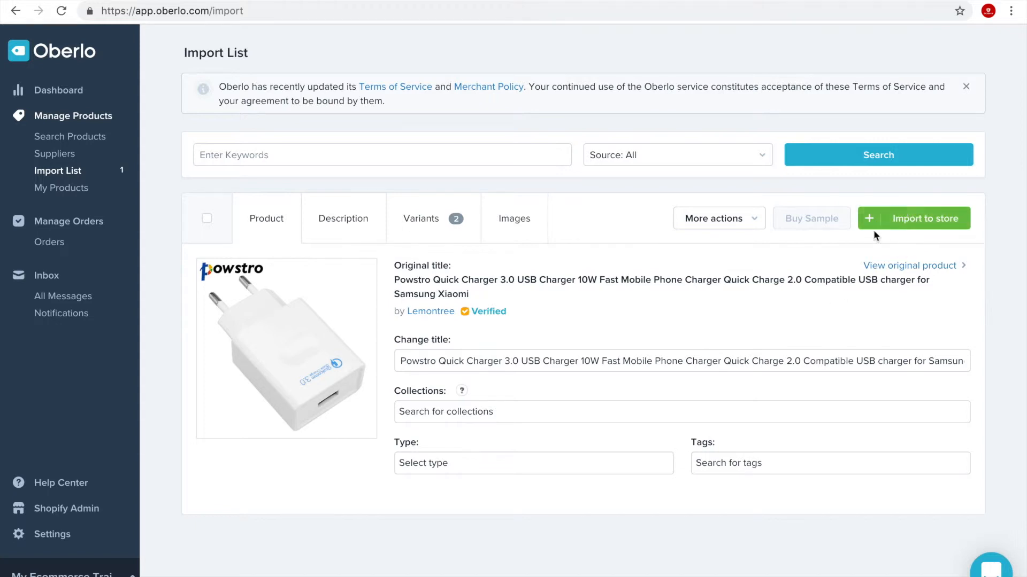
click(921, 226)
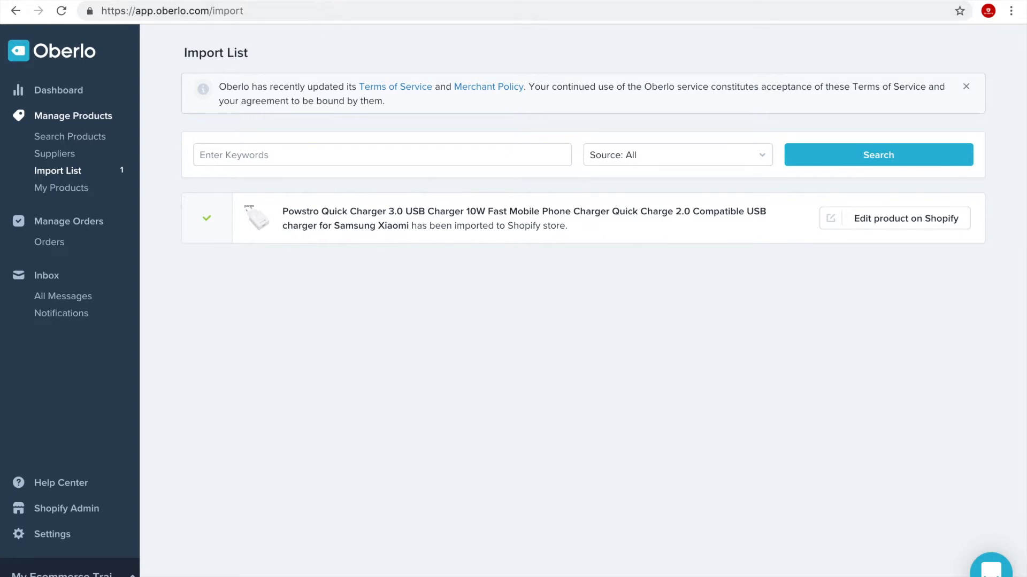
Step: Switch to the Shopify admin and open the imported Powstro charger product to review its title and description
key(ctrl+shift+Tab)
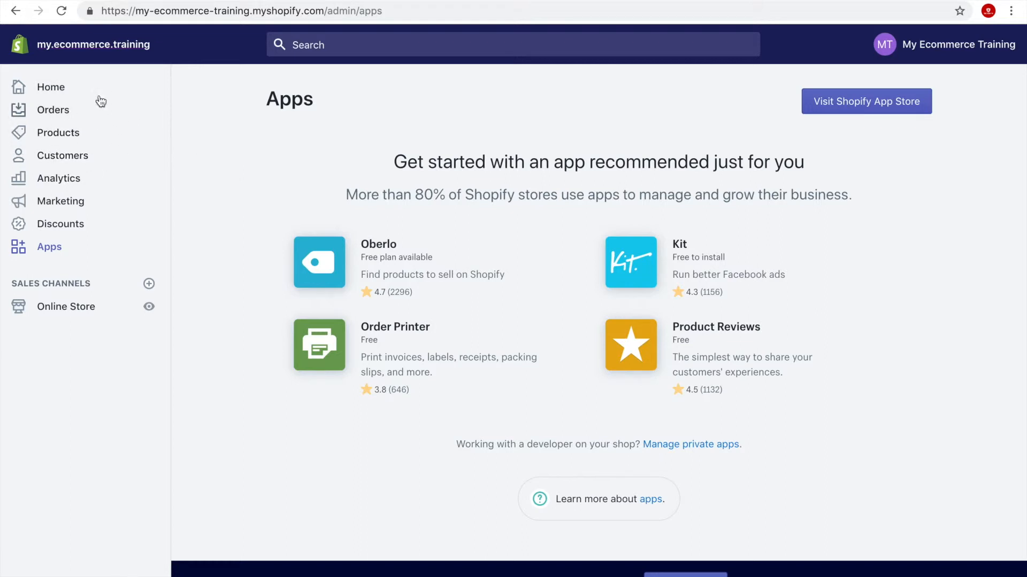
click(64, 140)
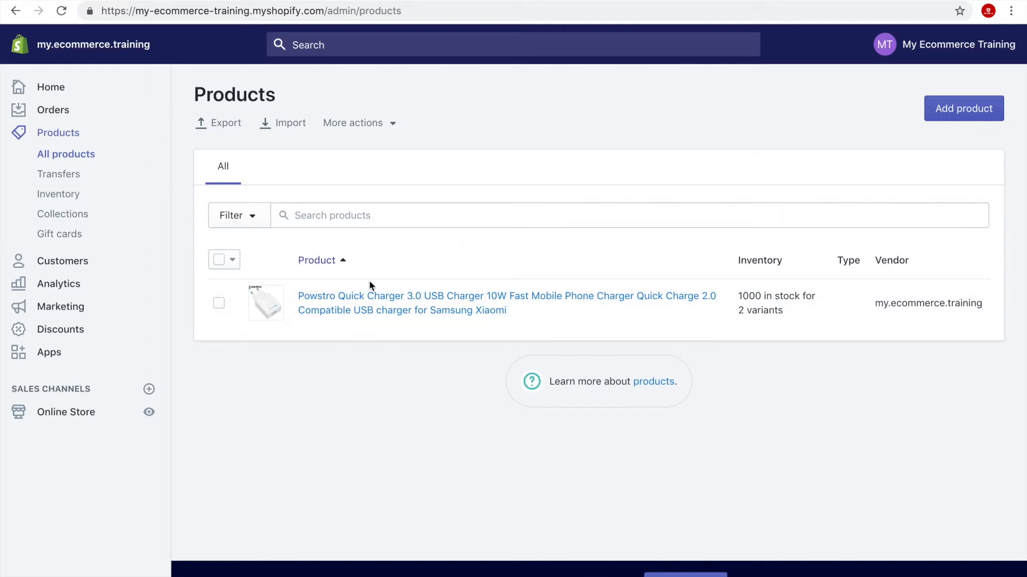
click(400, 301)
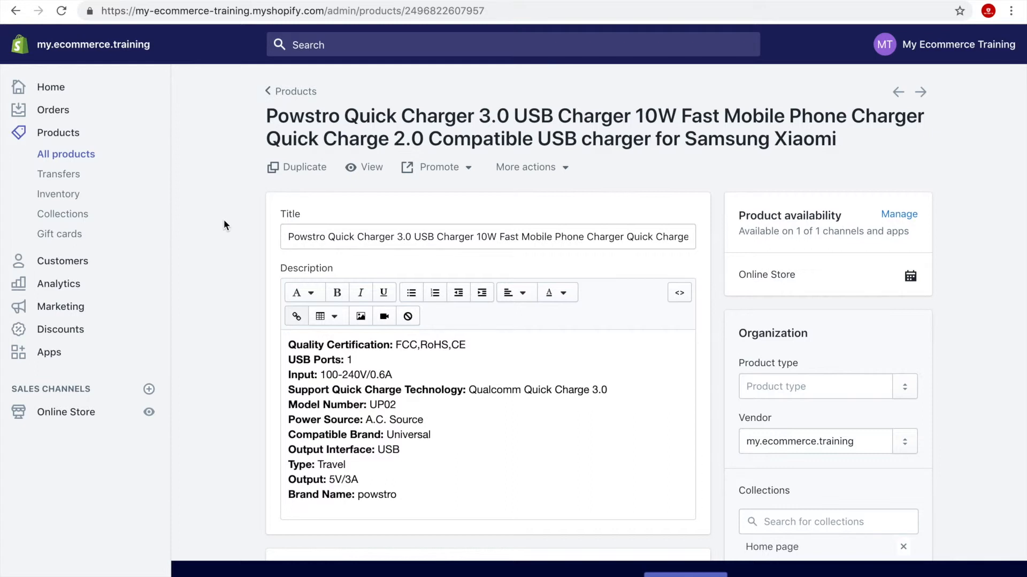
click(317, 240)
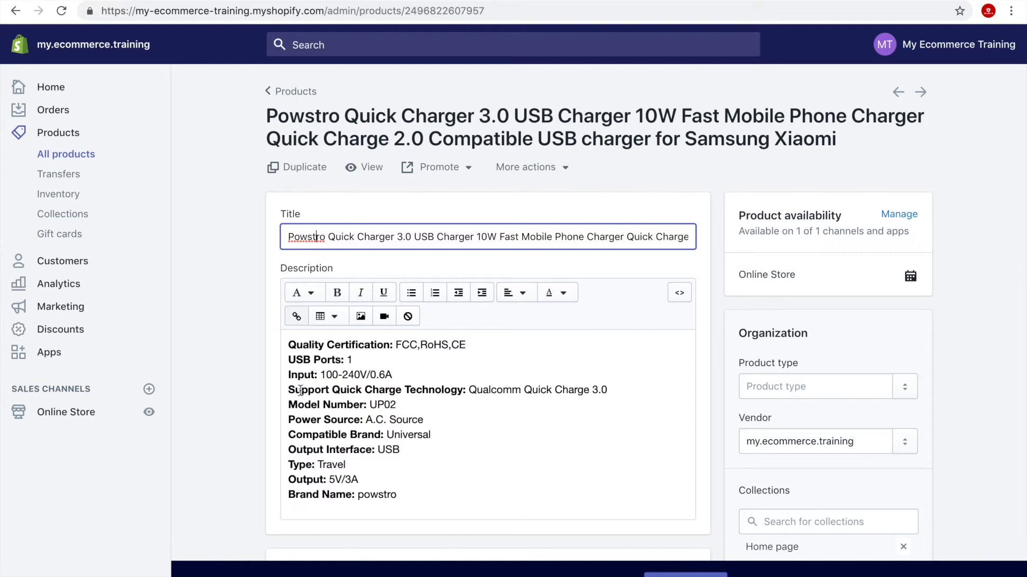
click(340, 345)
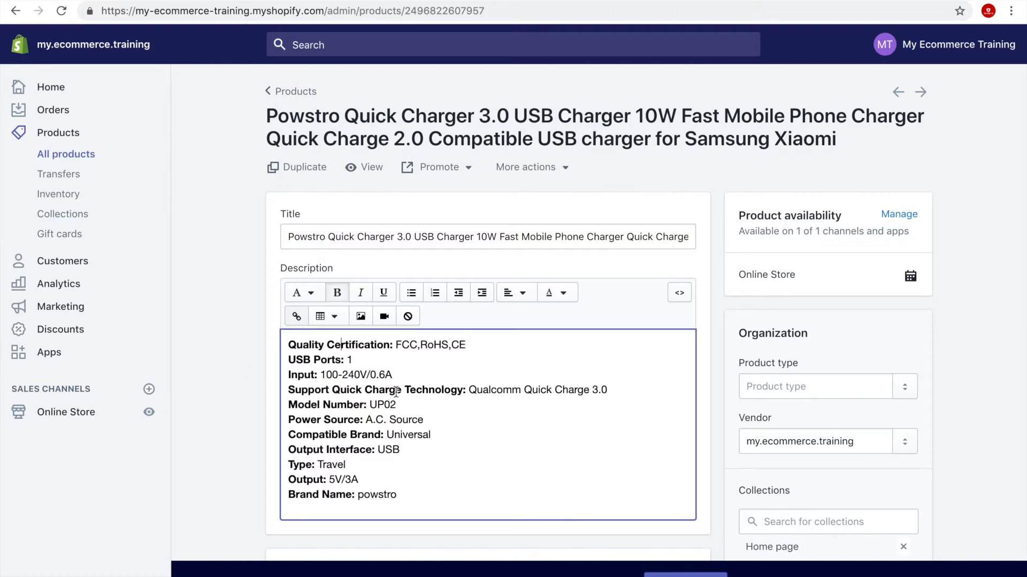
Step: Change the price of both charger variants, EU Plug and US Plug, to 10.75 in bulk
scroll(197, 376, down, 10)
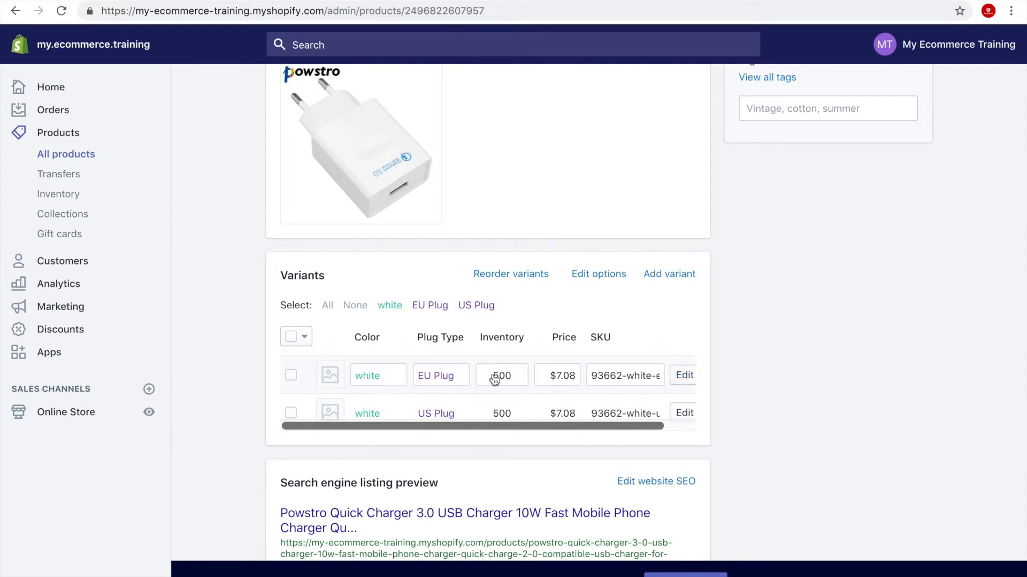
click(291, 337)
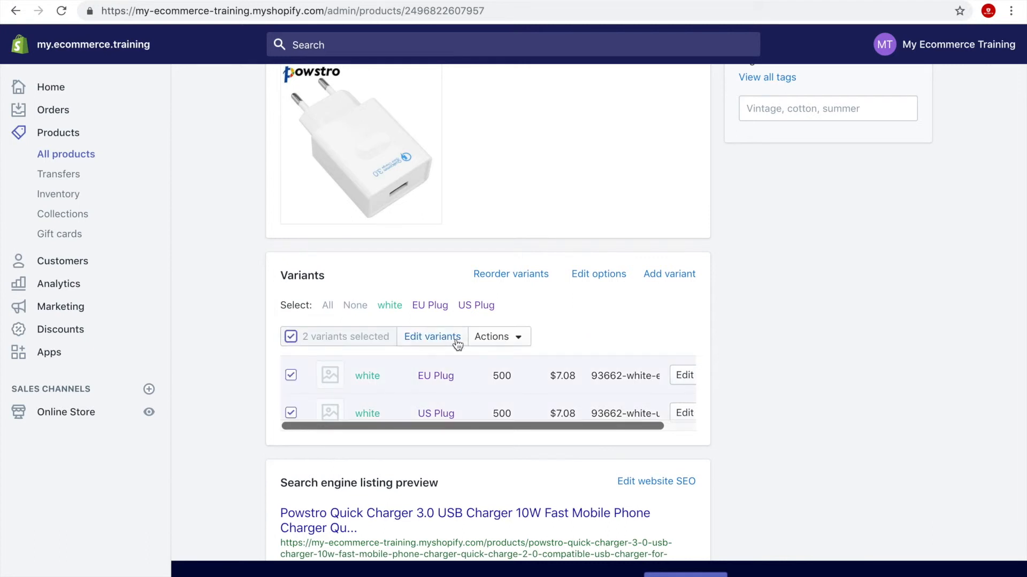
click(518, 338)
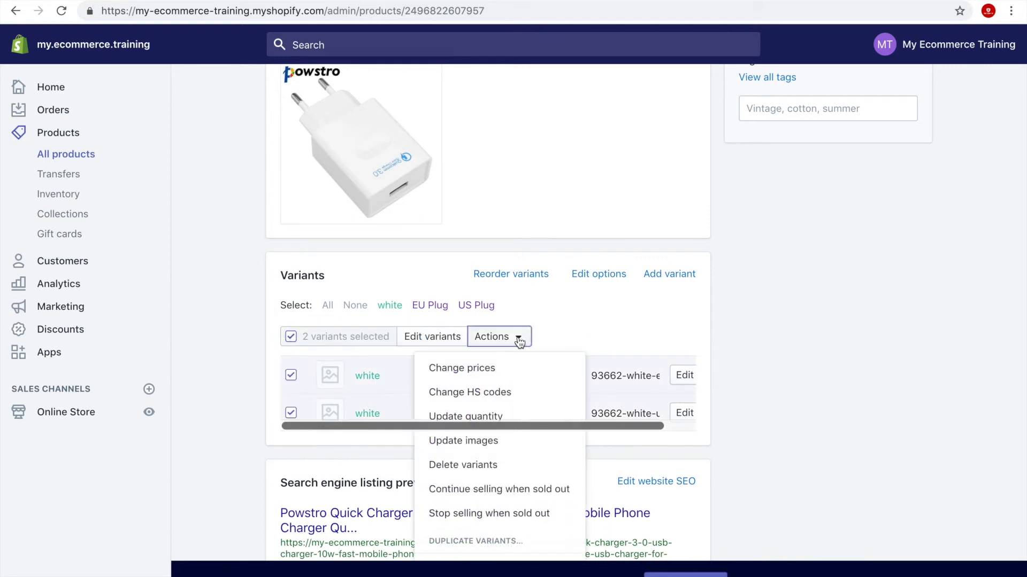
click(475, 373)
click(473, 184)
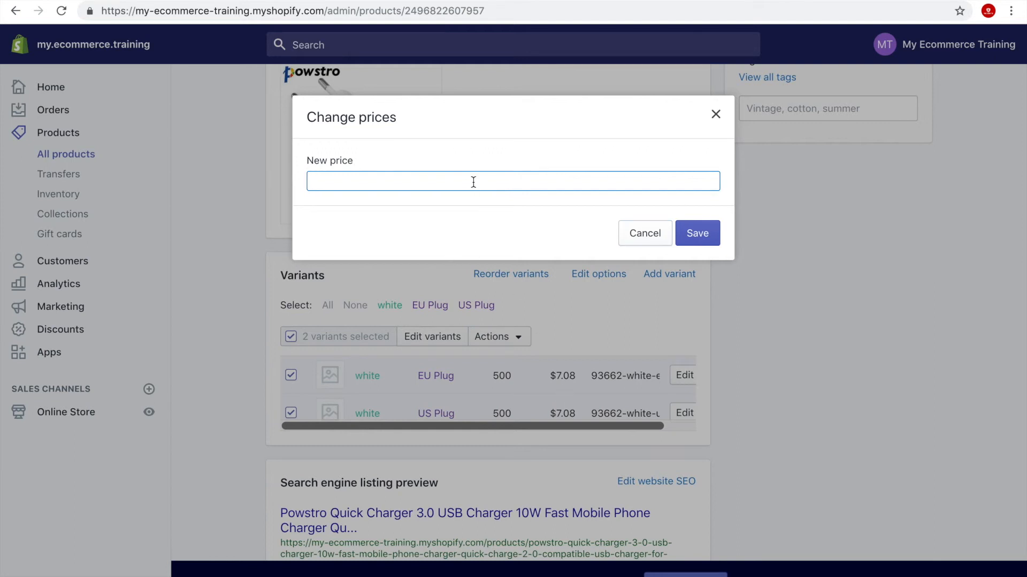
text(10.75)
click(691, 236)
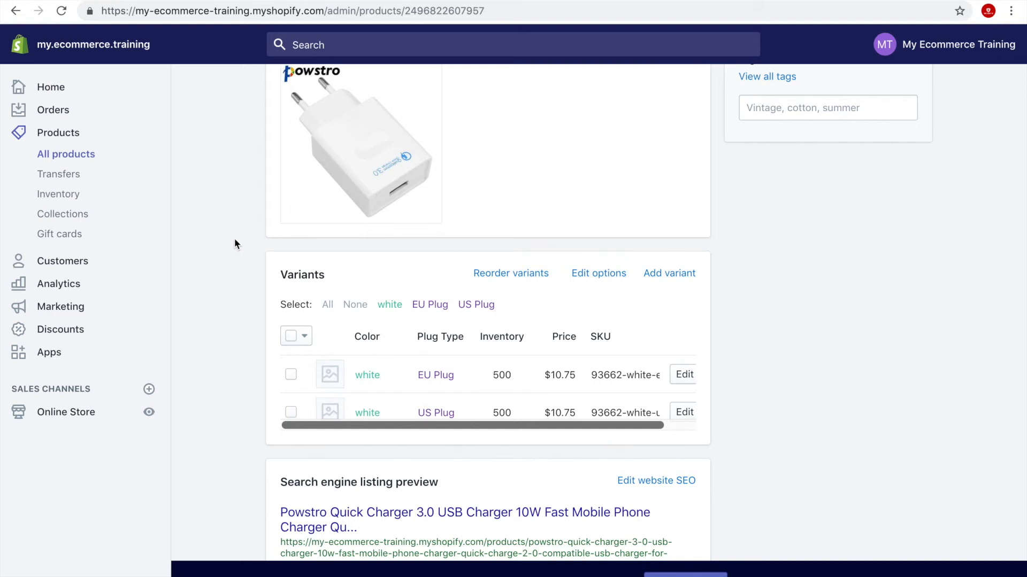
Step: Review the charger's description, image, variants and search engine listing preview, and return to the product list
scroll(234, 239, up, 3)
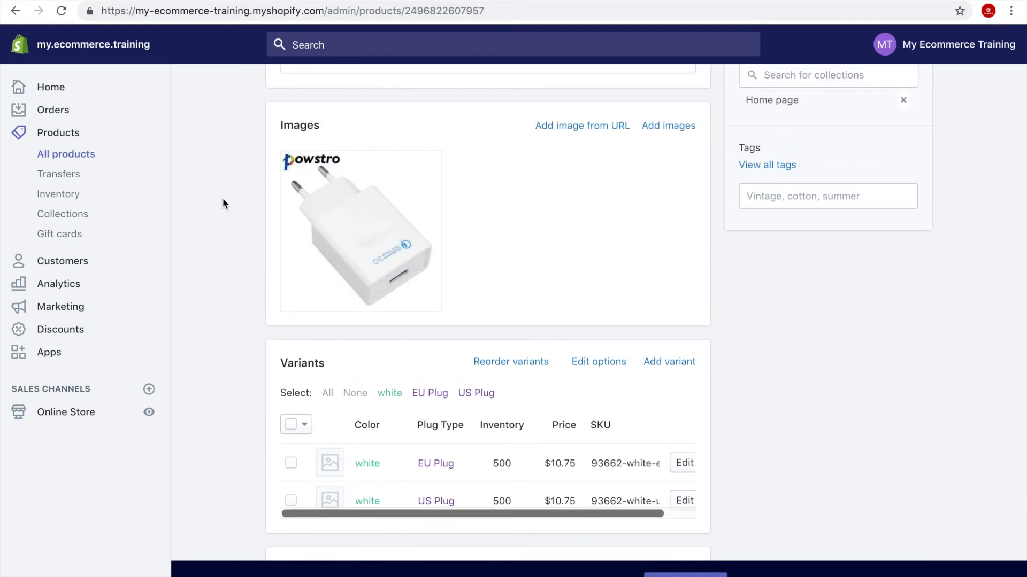
scroll(223, 199, up, 10)
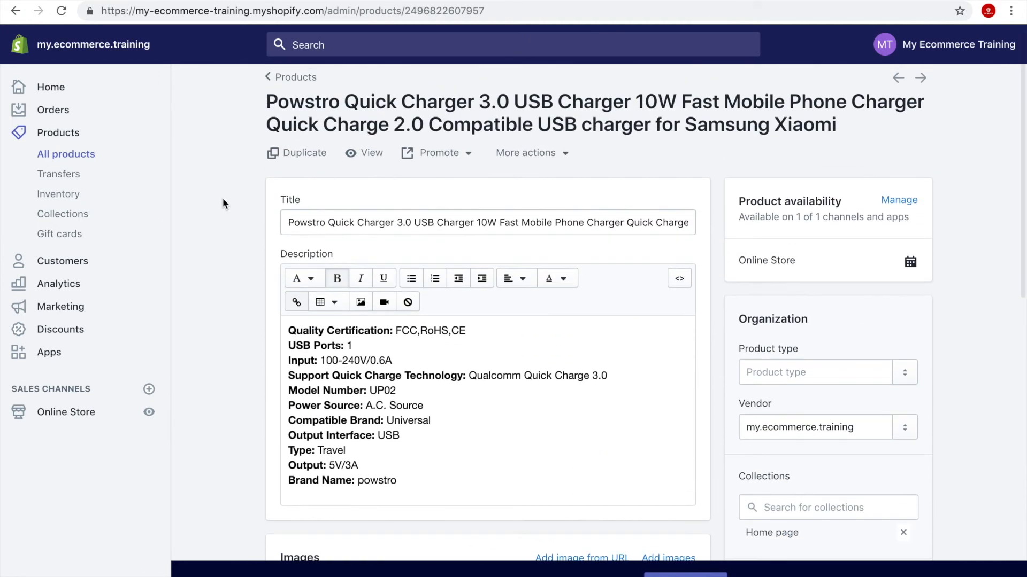
scroll(223, 199, up, 1)
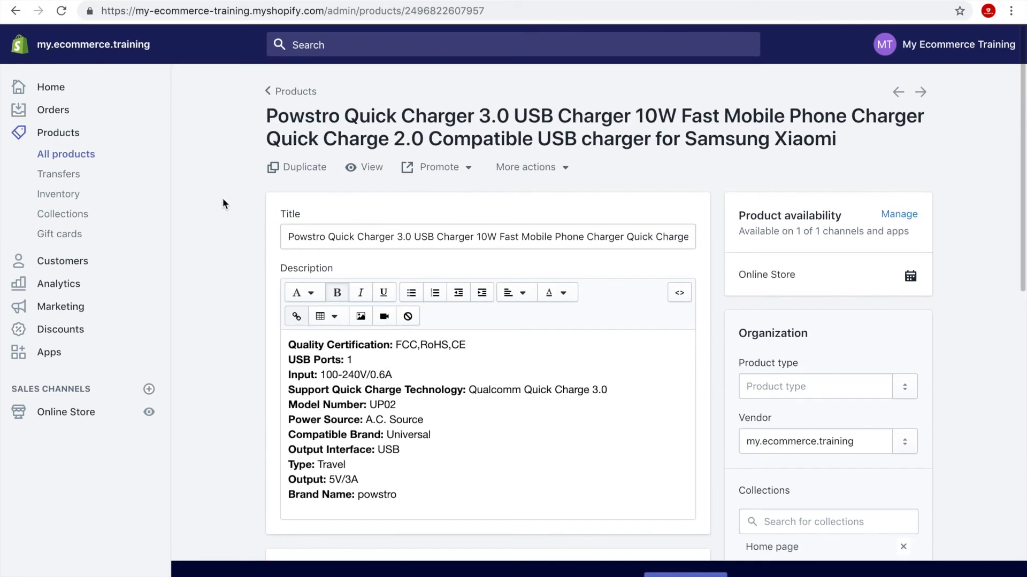
scroll(222, 199, down, 15)
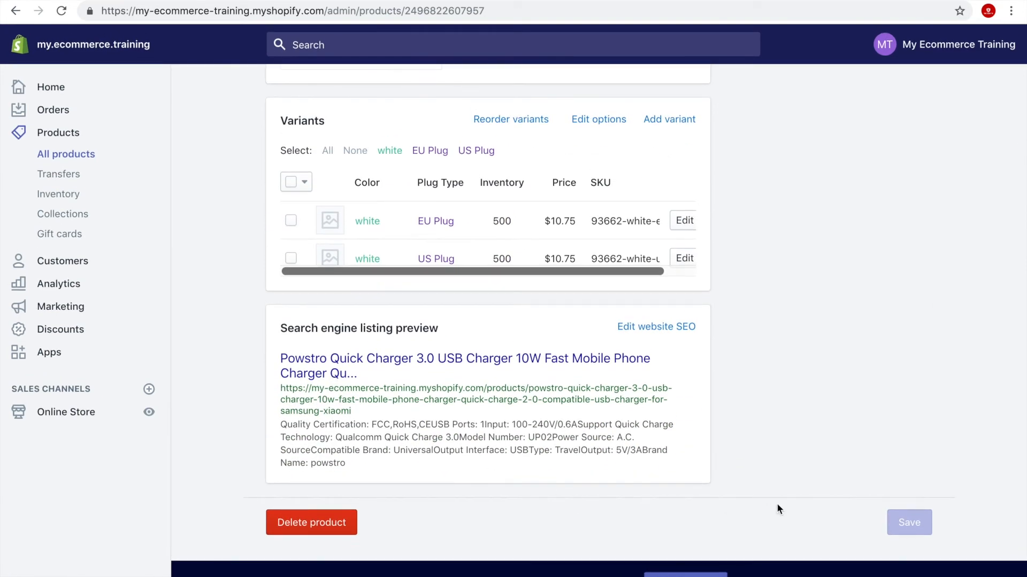
scroll(806, 384, up, 15)
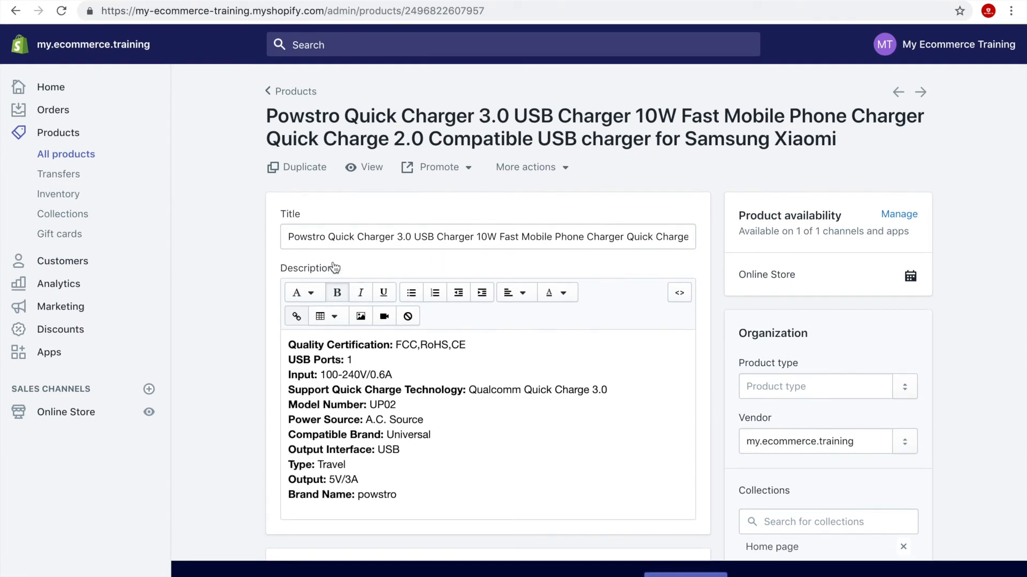
scroll(201, 260, down, 2)
scroll(201, 261, down, 10)
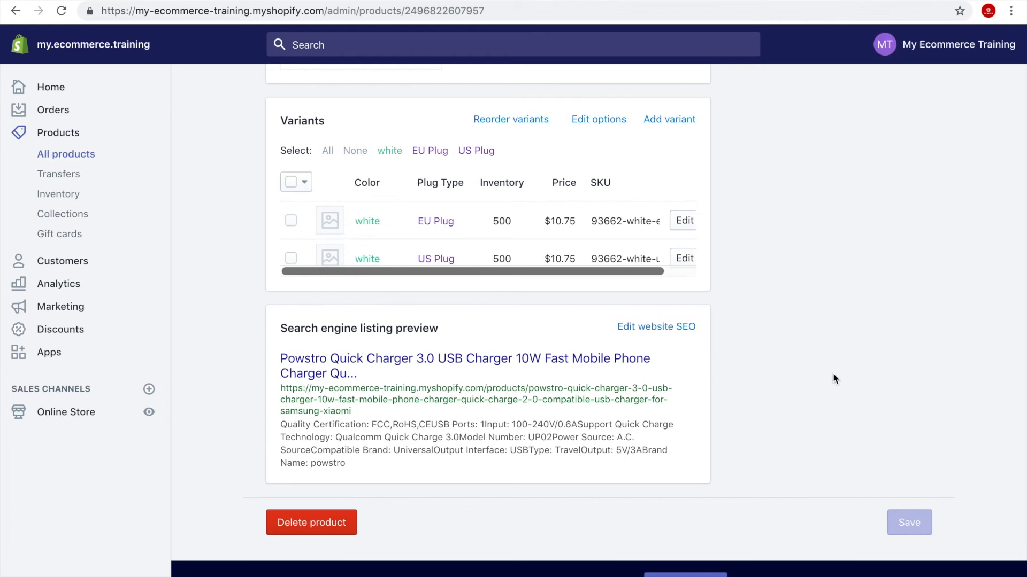
scroll(832, 373, up, 1)
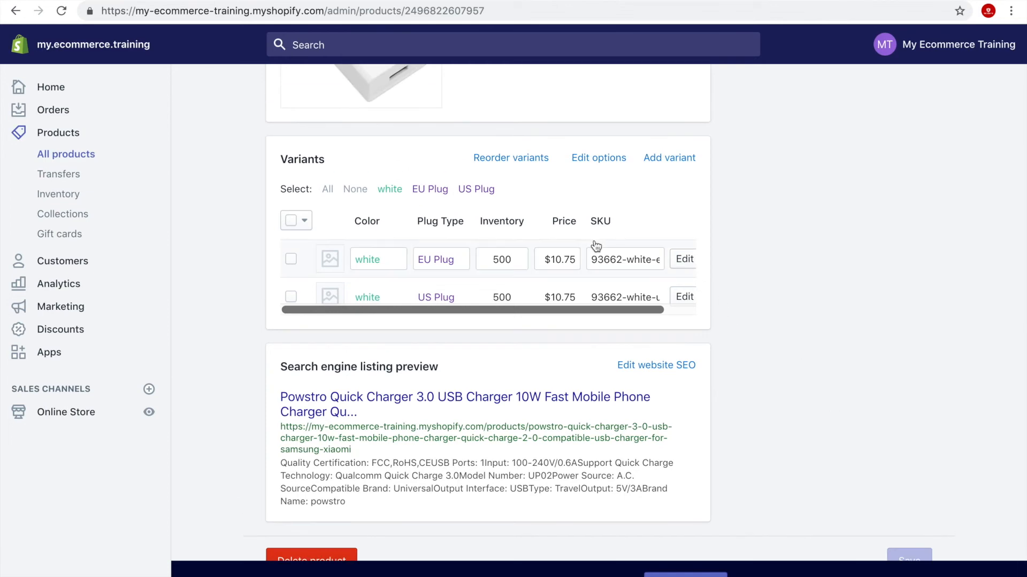
scroll(239, 301, up, 10)
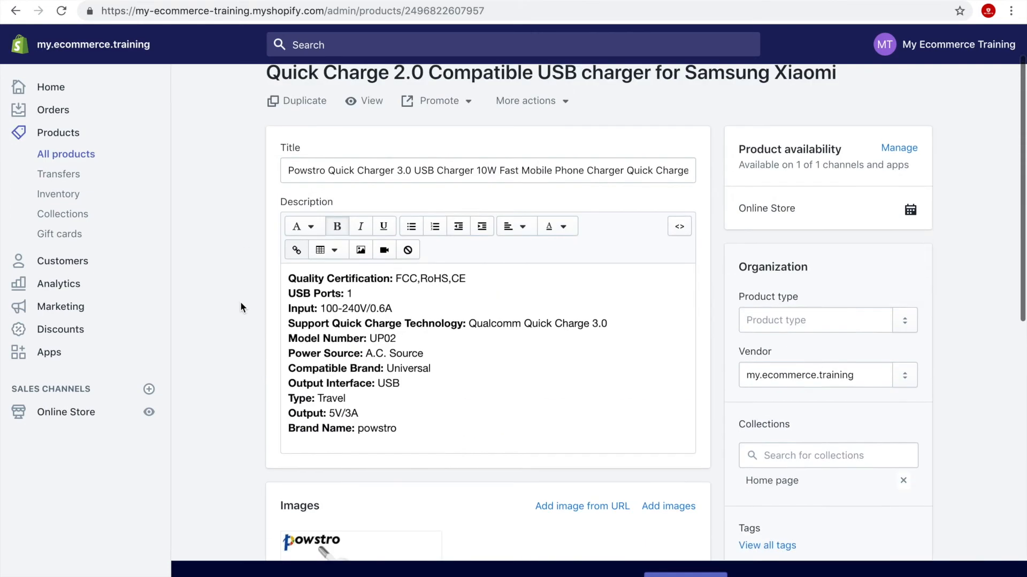
scroll(239, 302, up, 2)
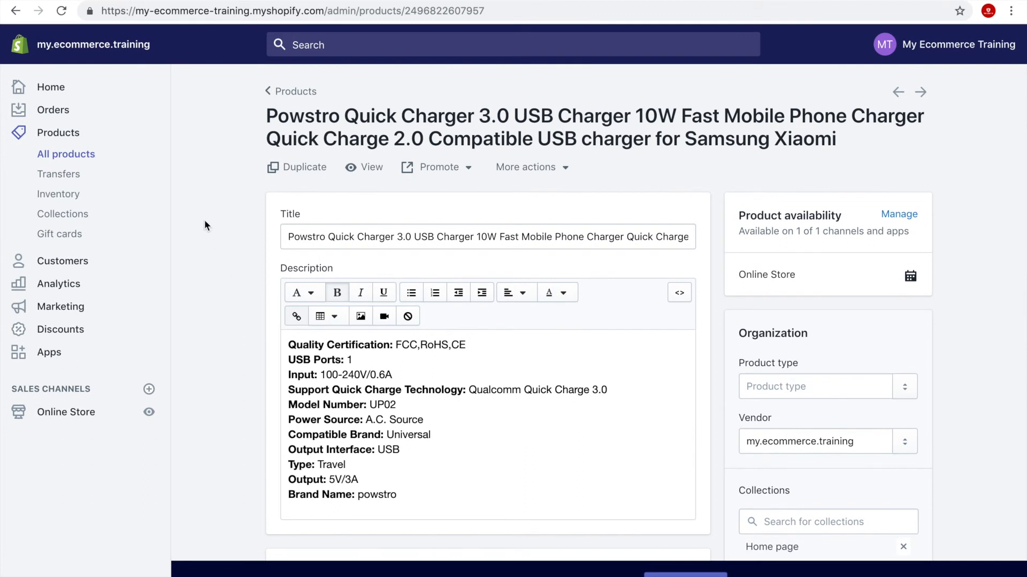
click(293, 94)
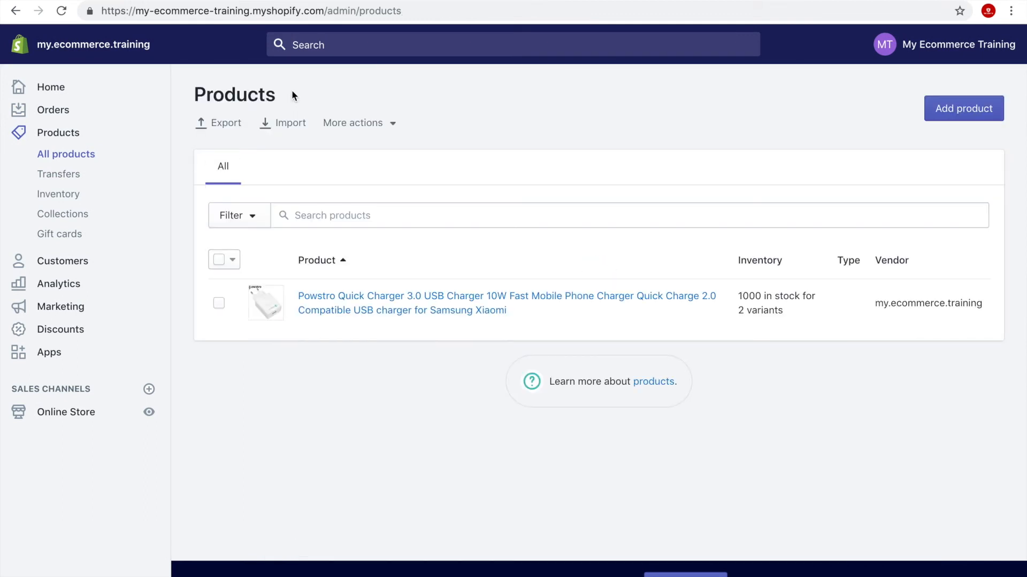
Step: Reopen the Powstro charger product to check its variant prices and details, and go back to all products
click(361, 305)
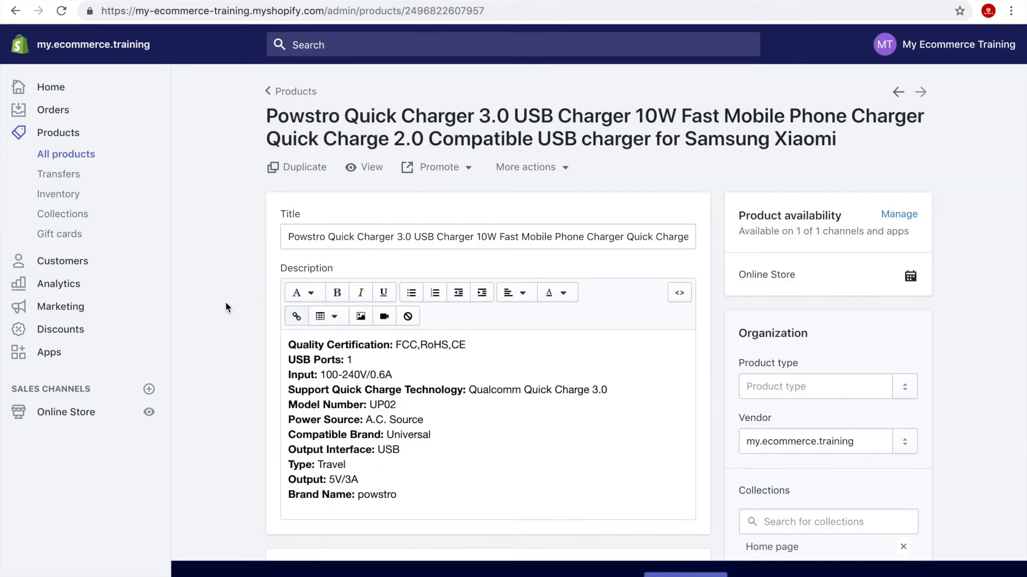
scroll(226, 302, down, 15)
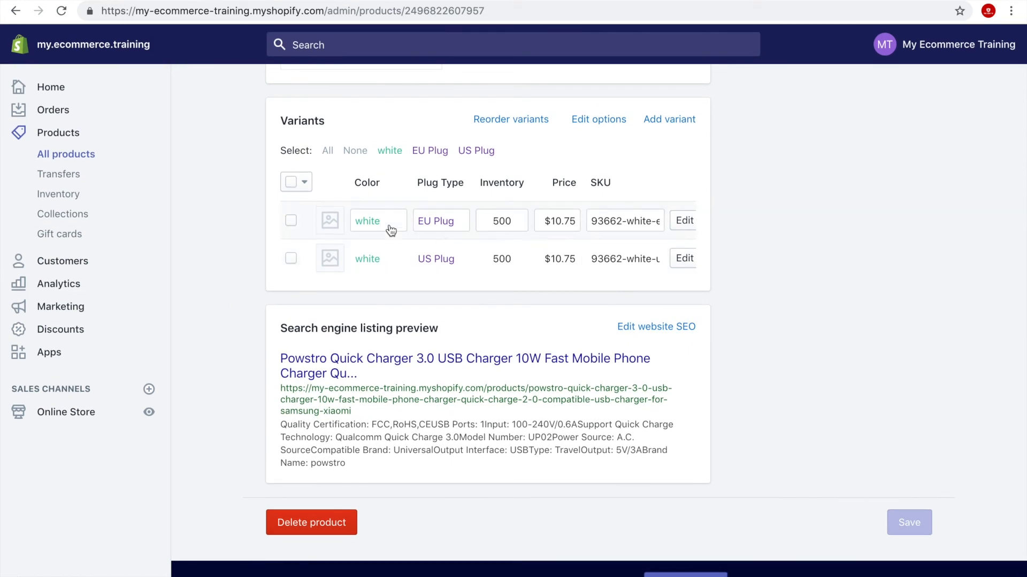
scroll(222, 217, up, 12)
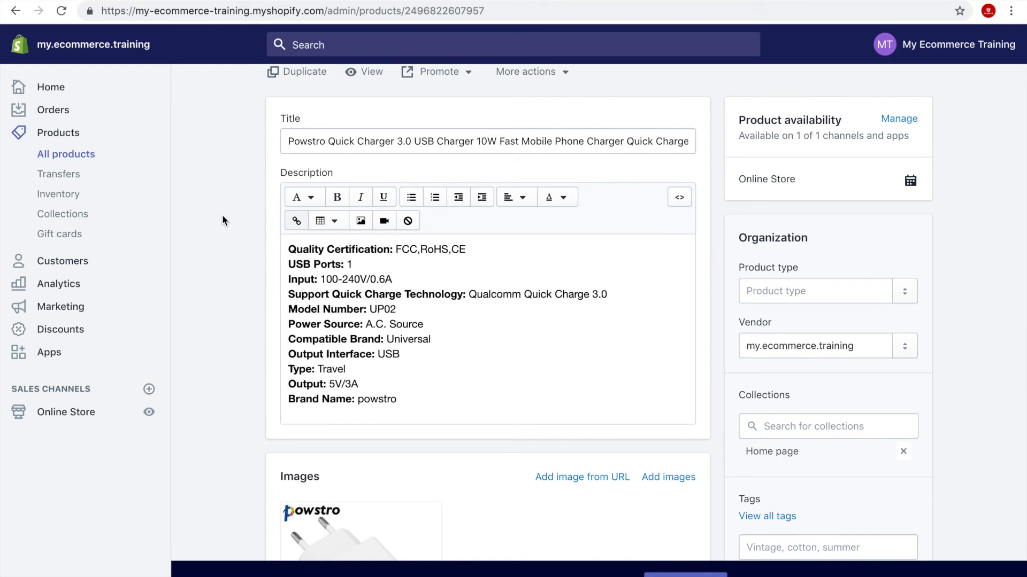
scroll(222, 215, up, 3)
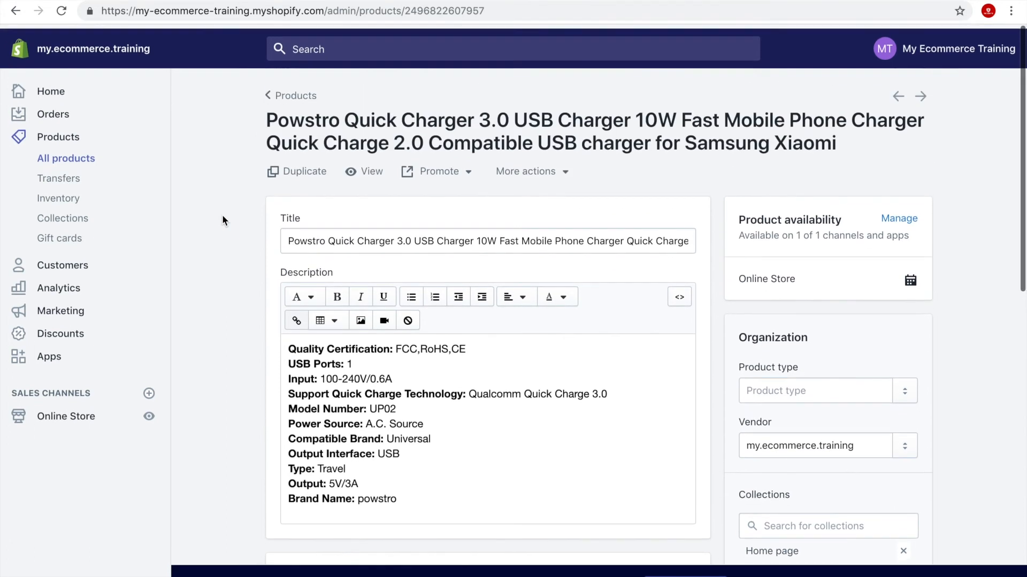
click(278, 94)
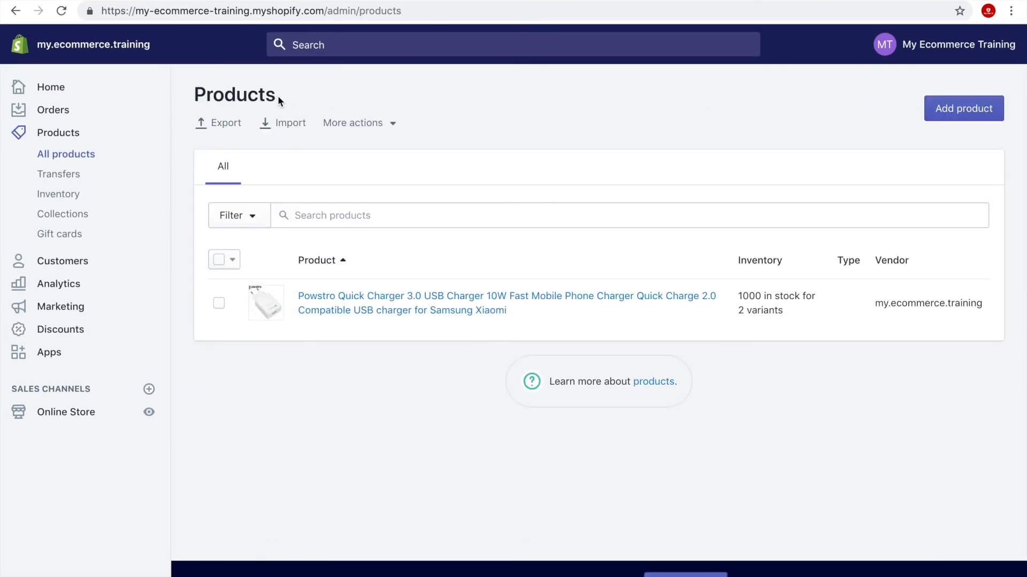